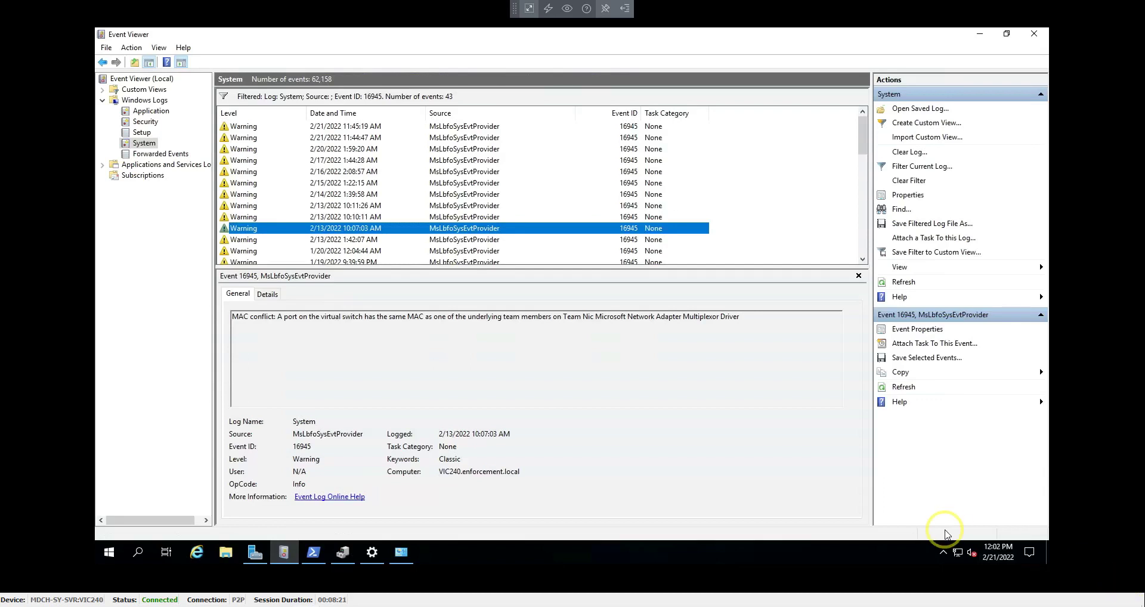
Show the 2/13/2022 10:10:11 AM Event ID 16945 warning and highlight its virtual switch MAC conflict message
left_click(269, 217)
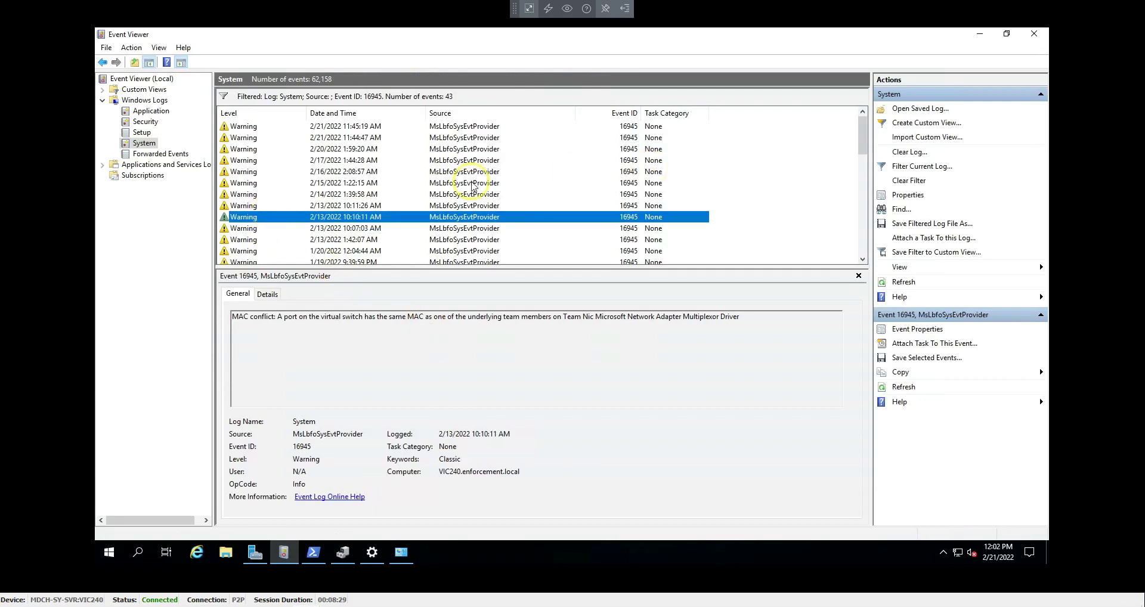
left_click_drag(236, 317, 521, 344)
left_click(522, 343)
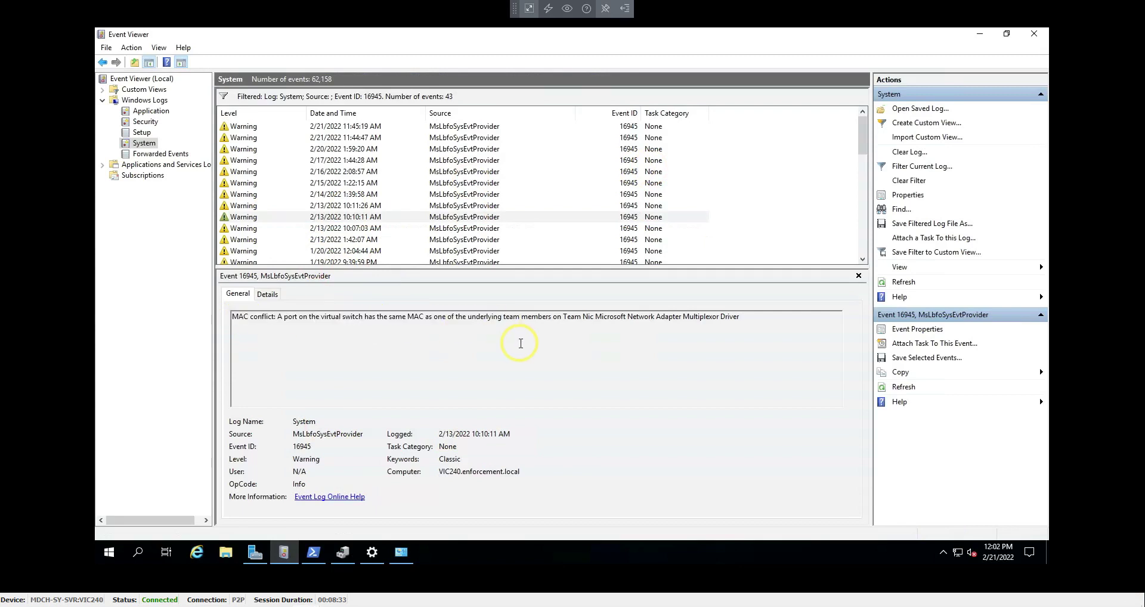
left_click(399, 561)
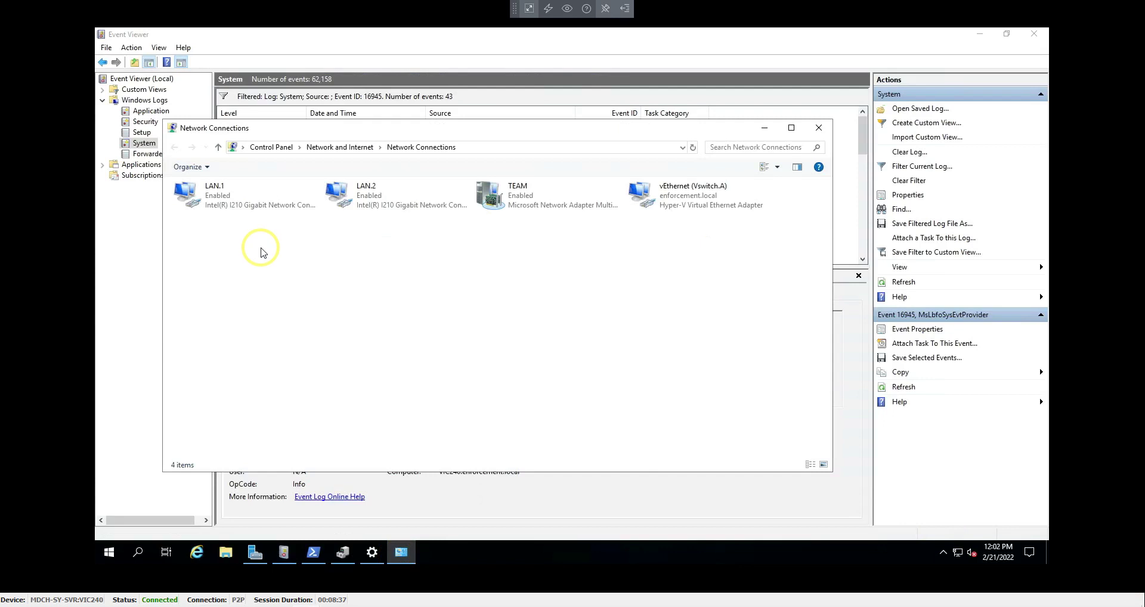
left_click(234, 206)
left_click(346, 200)
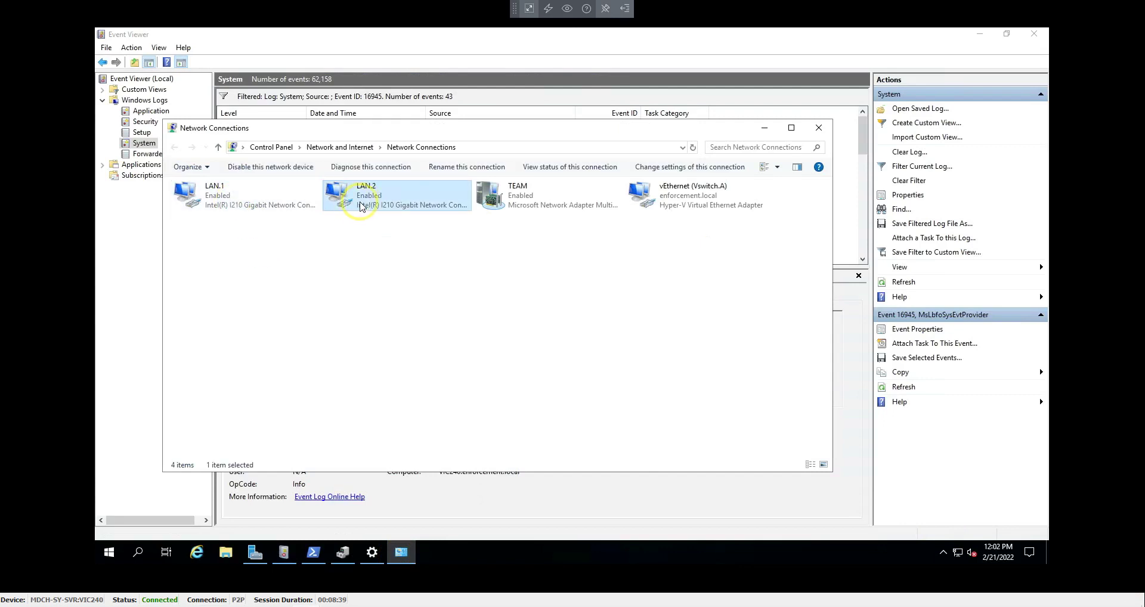
left_click(544, 201)
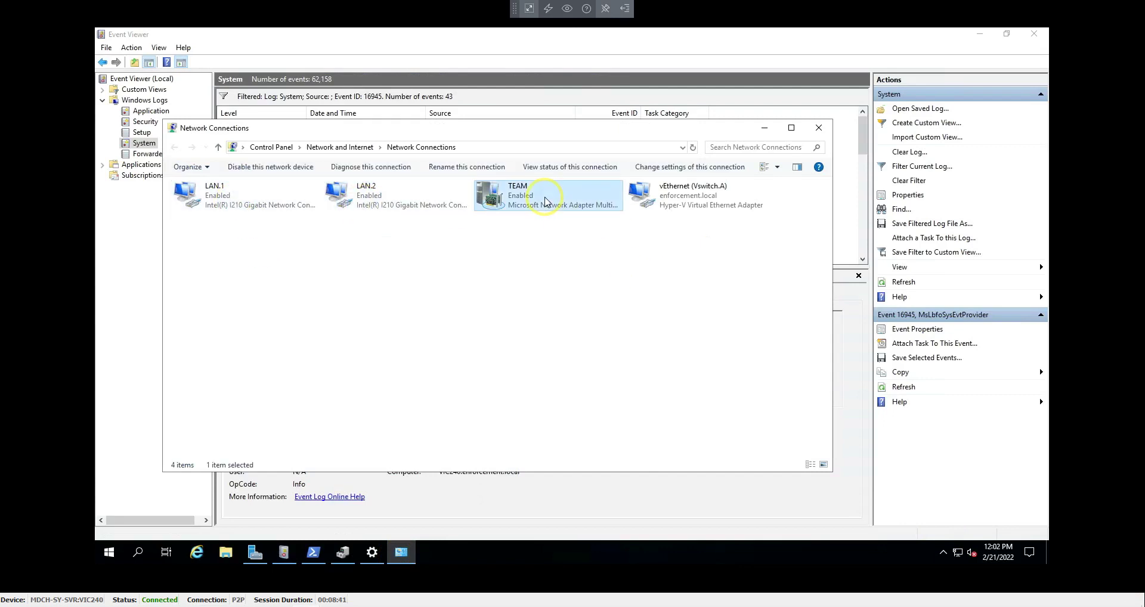
left_click(679, 206)
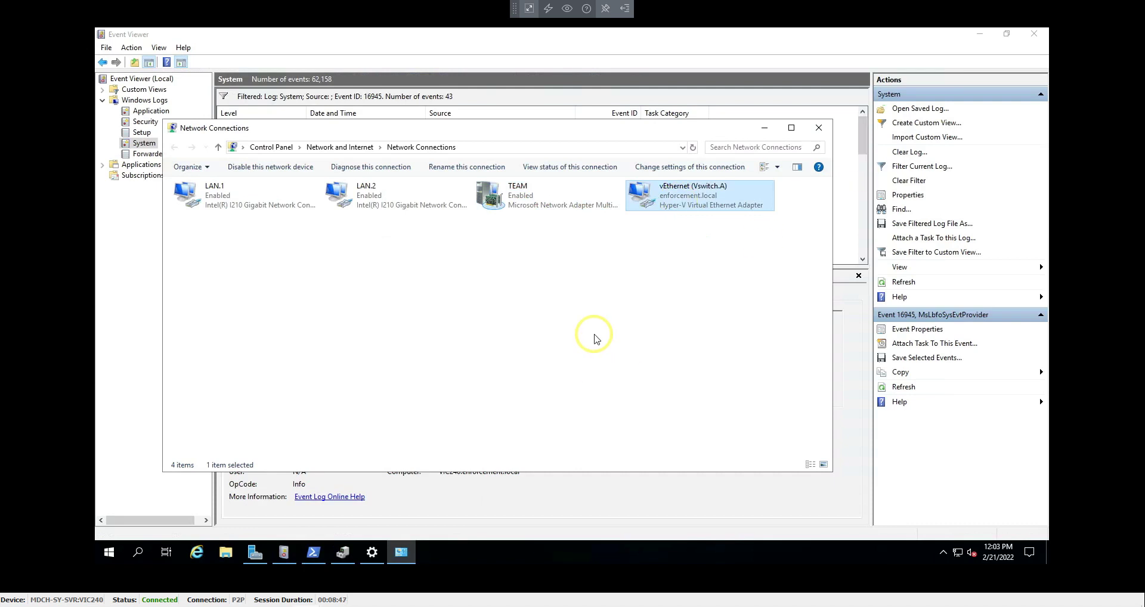
left_click(764, 128)
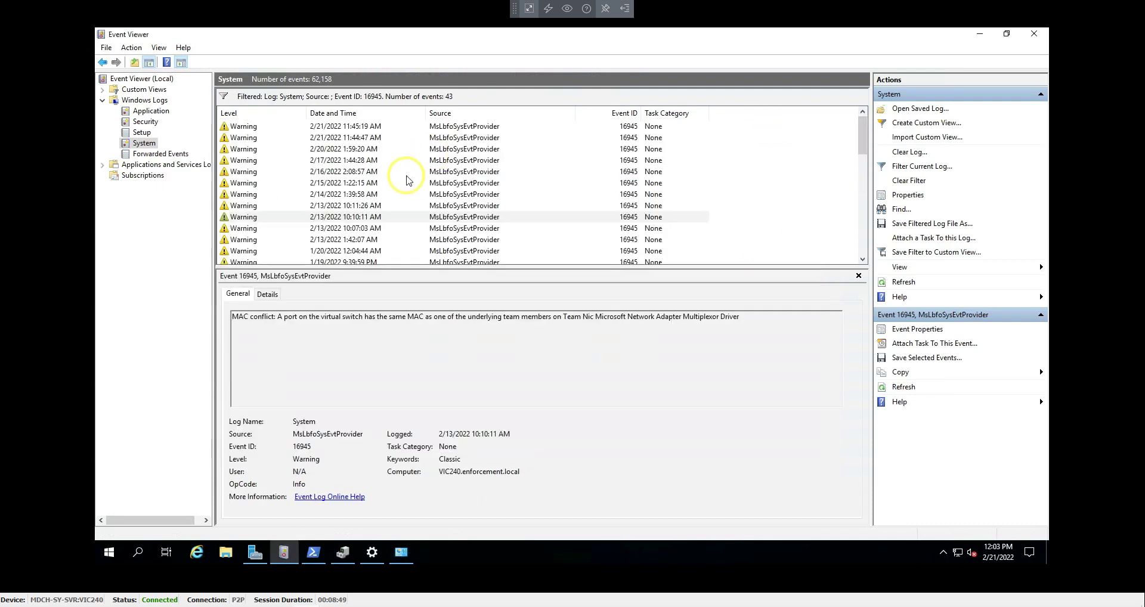
Bring PowerShell forward and highlight the four Get-NetAdapter result rows
left_click(314, 552)
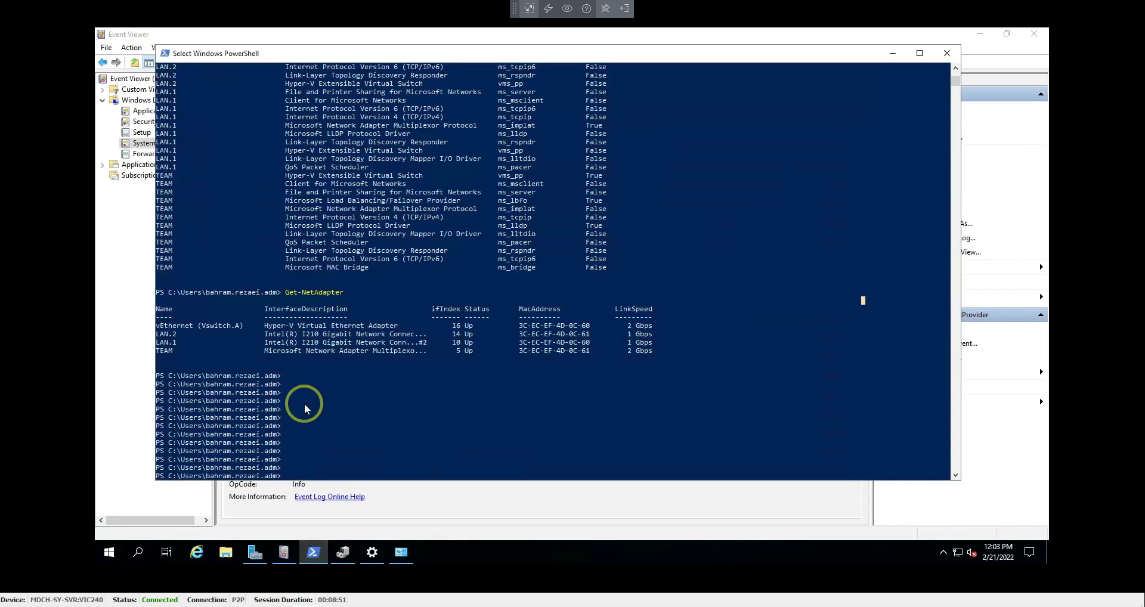
left_click(349, 307)
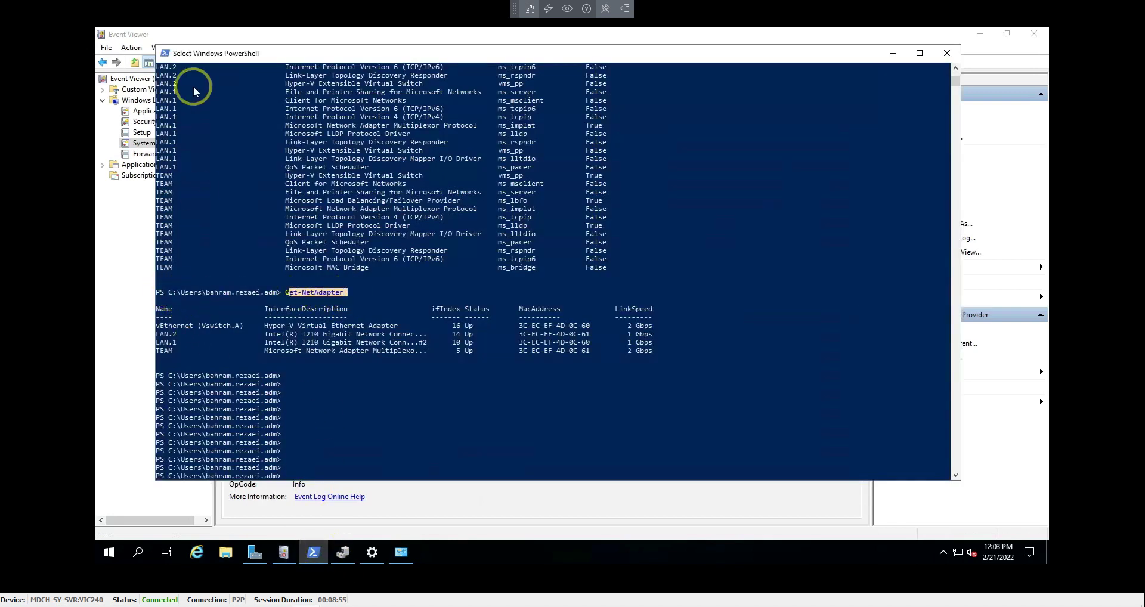
left_click(369, 375)
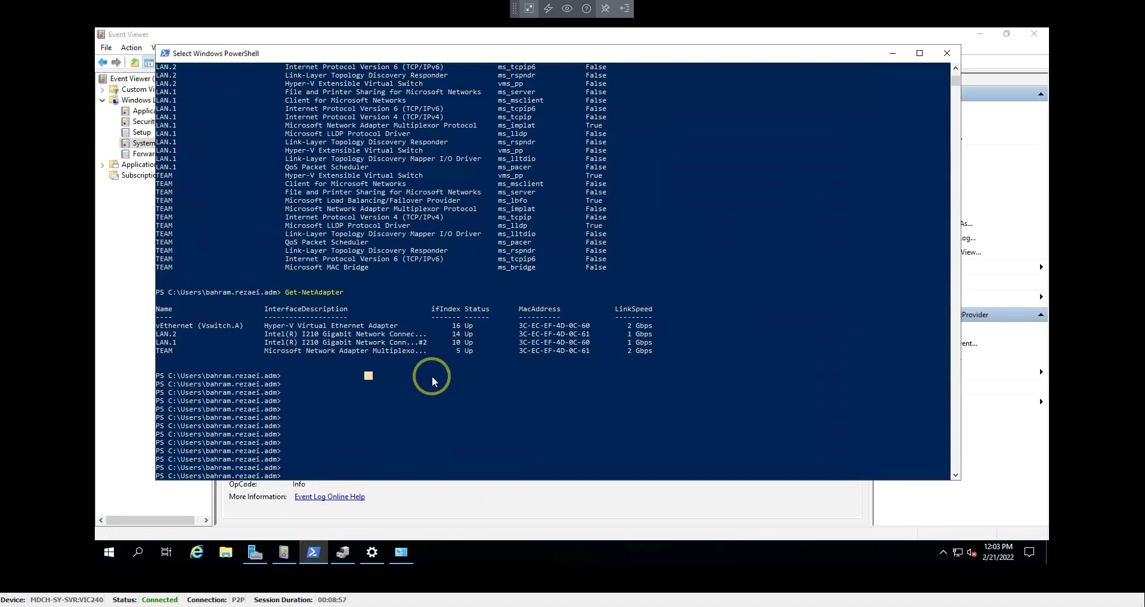
left_click_drag(665, 353, 160, 332)
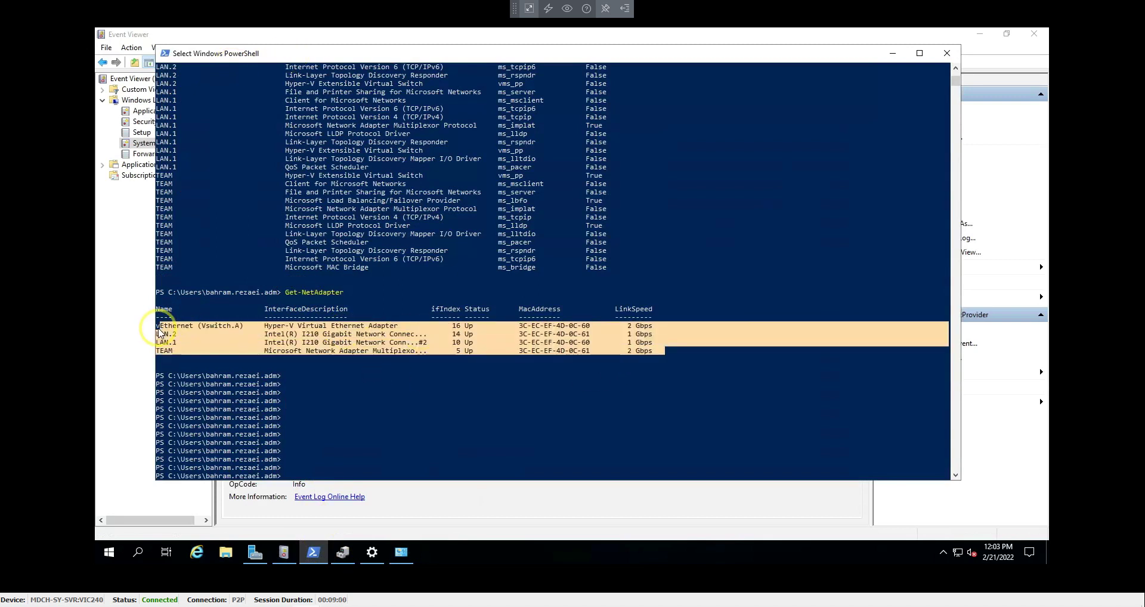
left_click(241, 344)
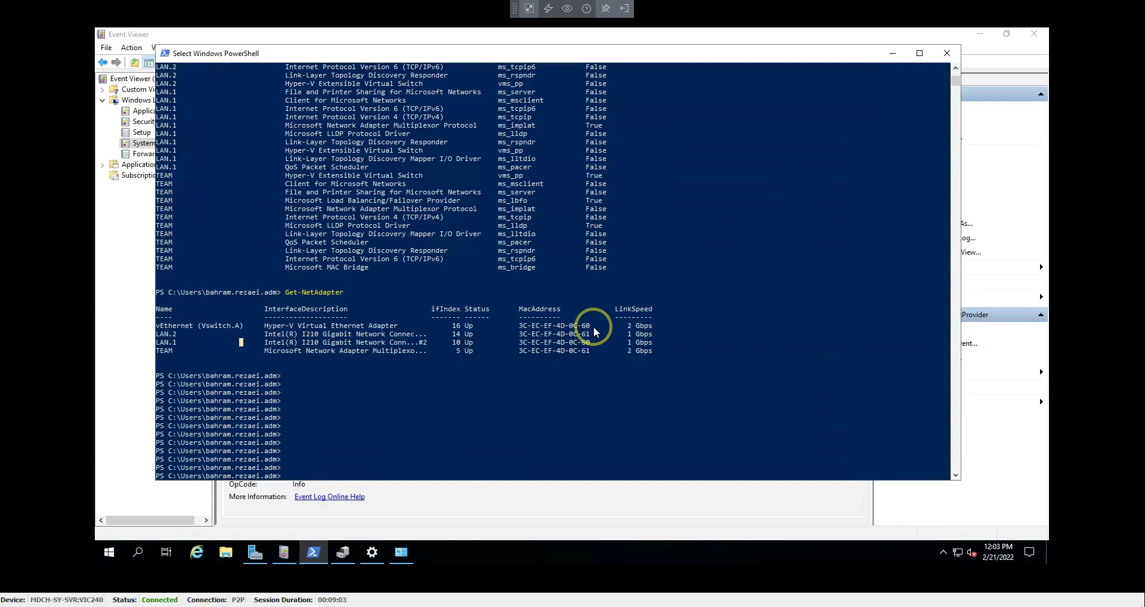
Highlight the duplicate MACs: vEthernet and LAN.1 share 3C-EC-EF-4D-0C-60; LAN.2 and TEAM share 3C-EC-EF-4D-0C-61
left_click_drag(592, 326, 519, 330)
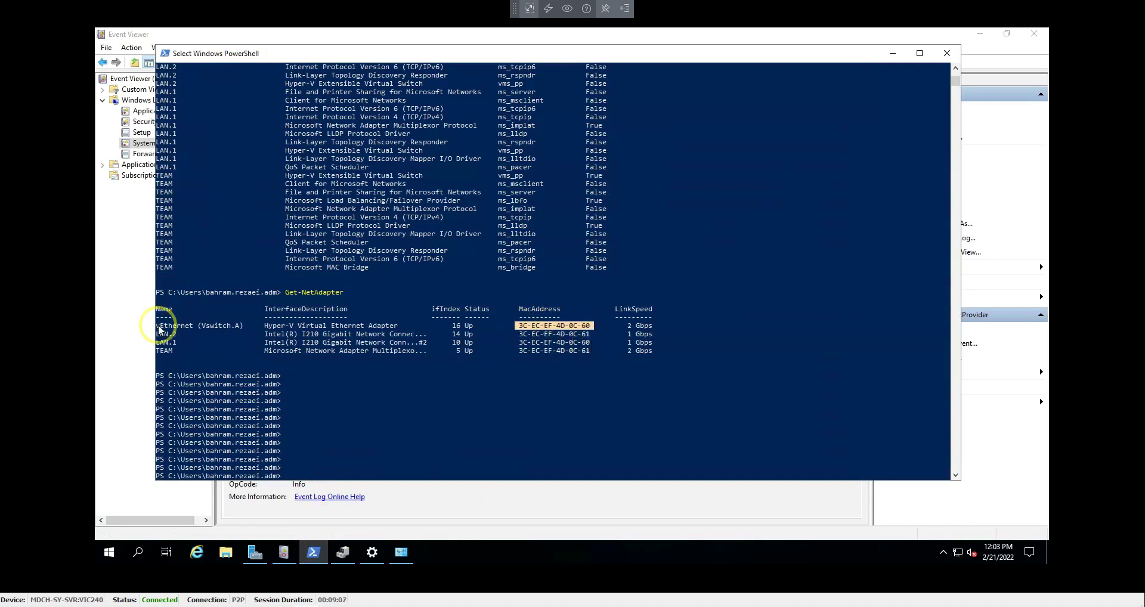
left_click_drag(160, 328, 227, 328)
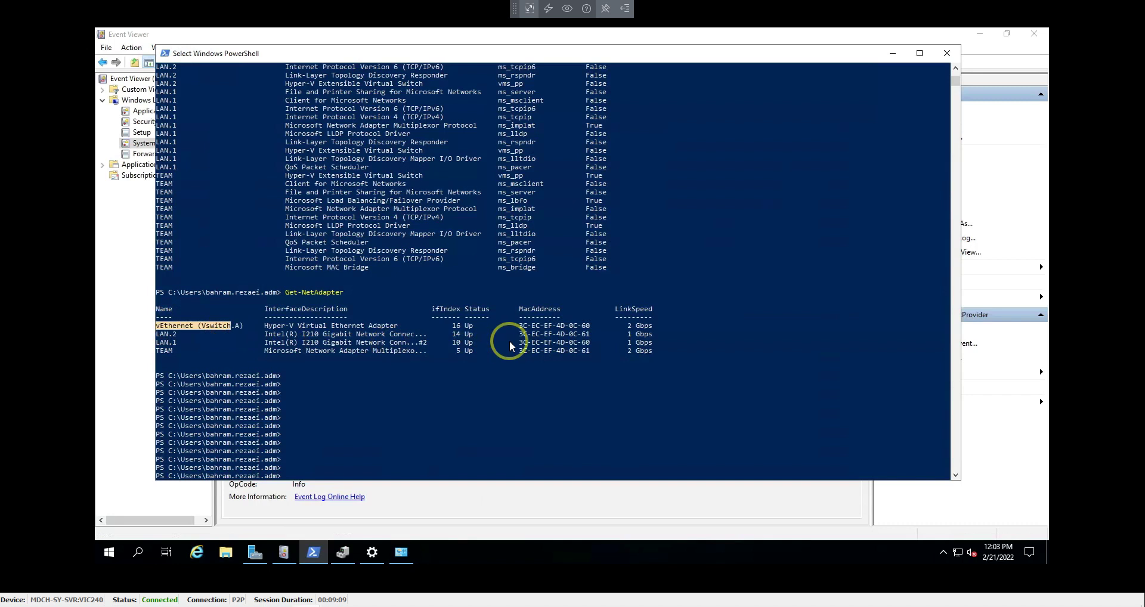
left_click_drag(511, 343, 607, 343)
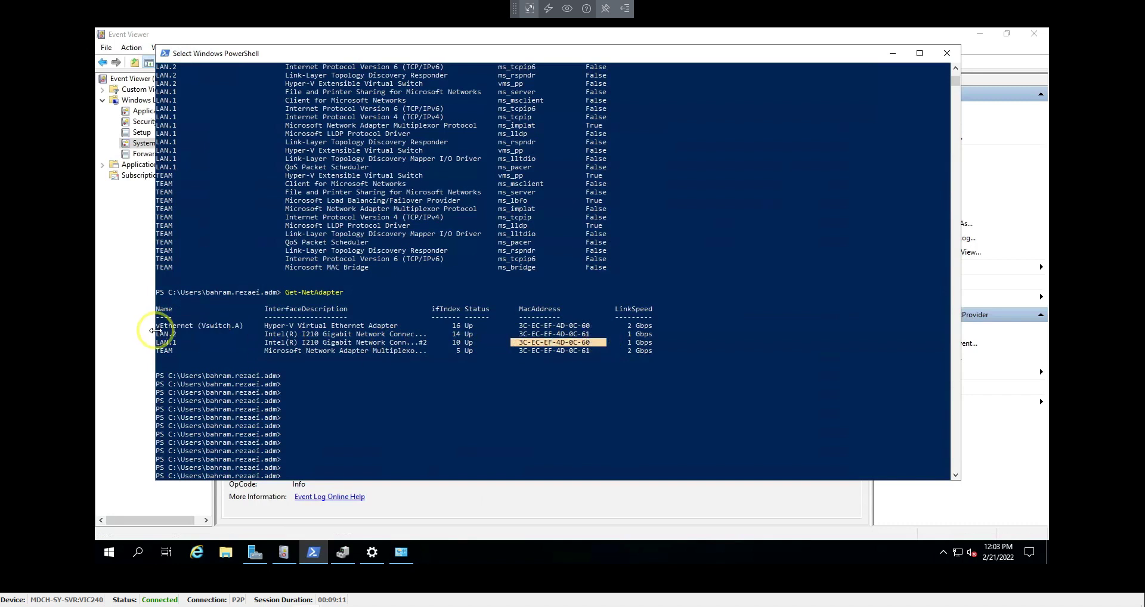
left_click_drag(156, 333, 177, 335)
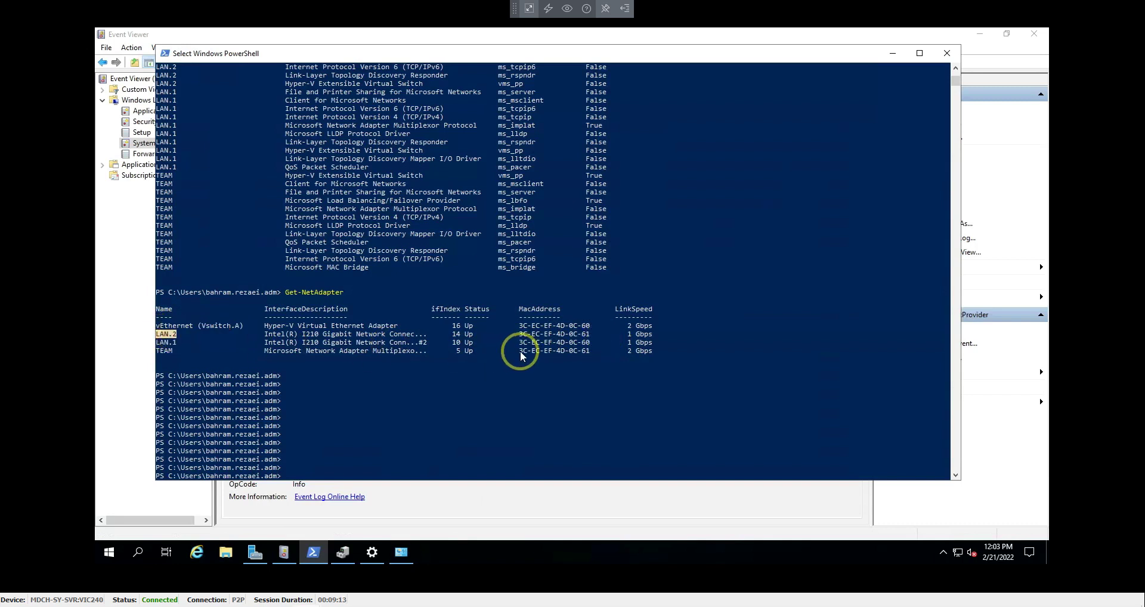
left_click_drag(520, 351, 590, 351)
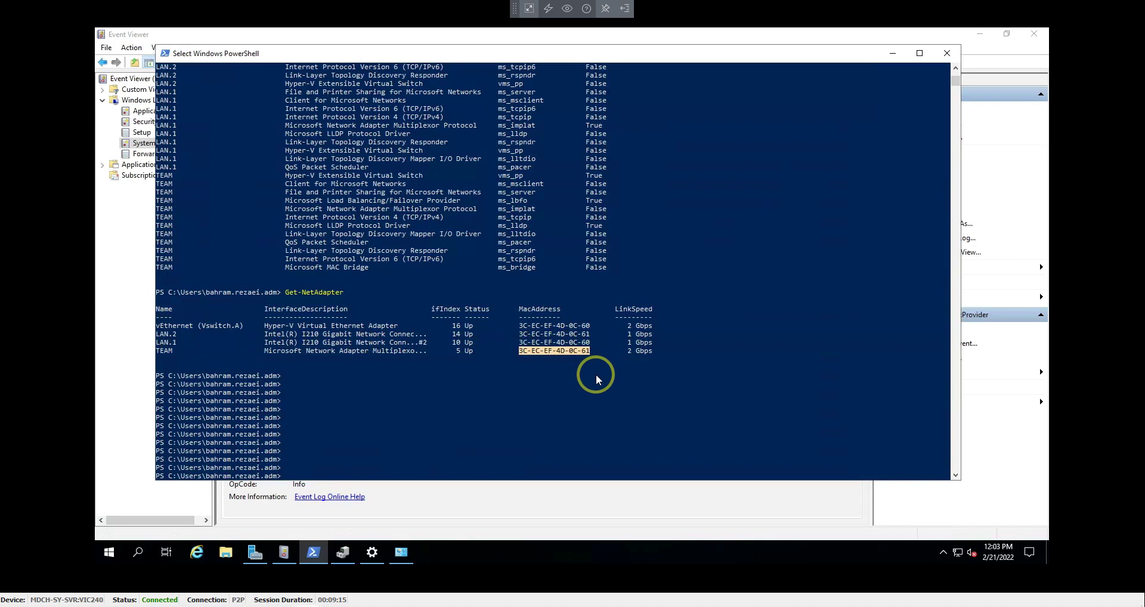
Place Device Manager beside PowerShell and bring up the Hyper-V Virtual Ethernet Adapter's context menu
mouse_move(344, 560)
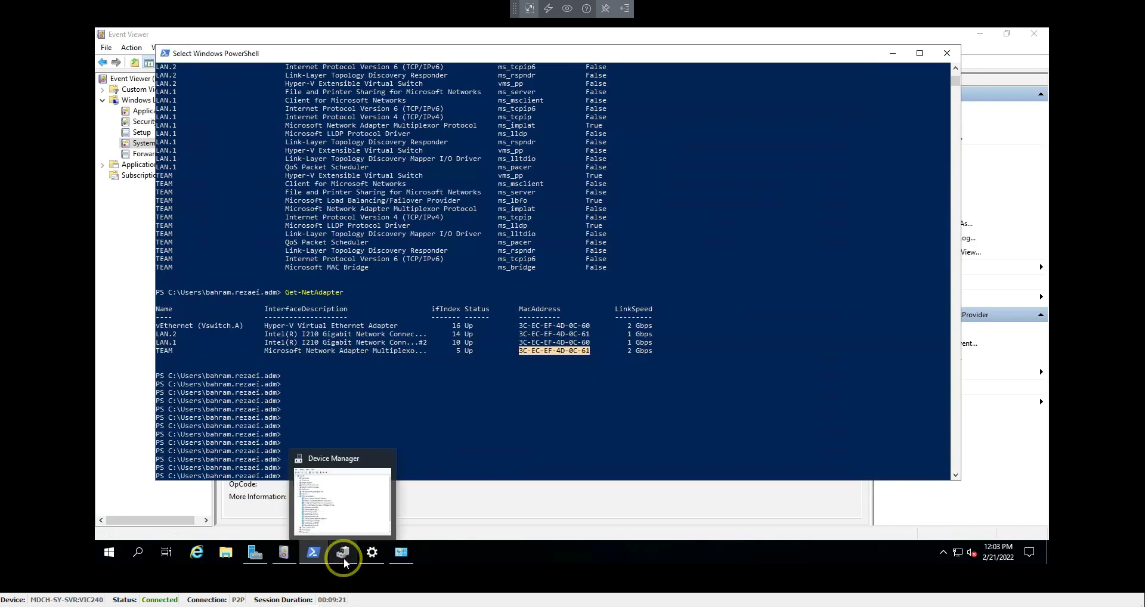
left_click(344, 554)
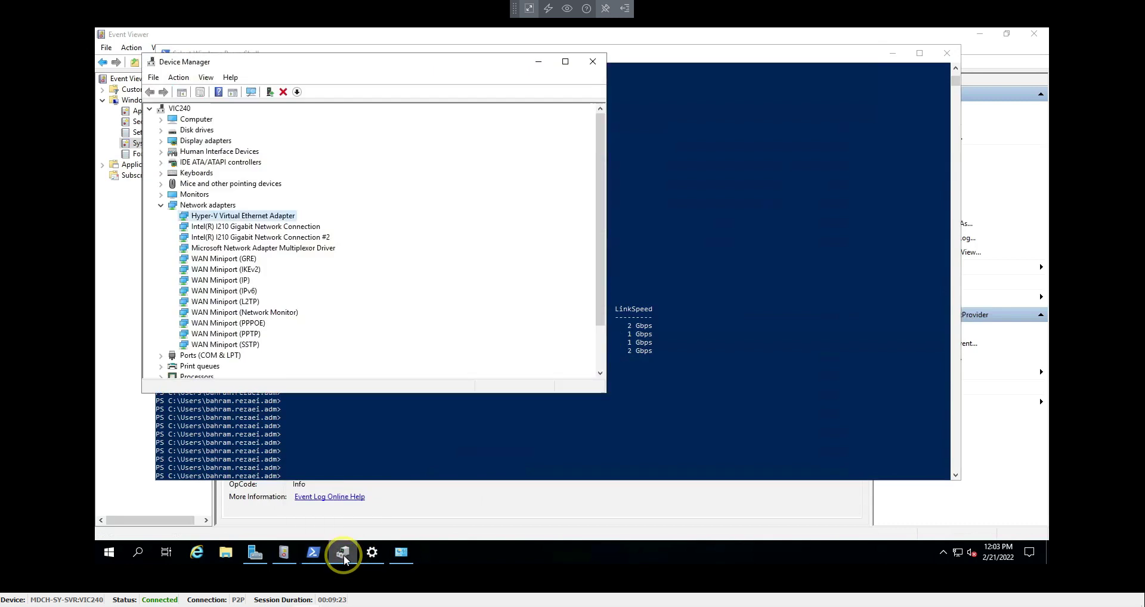
left_click_drag(279, 54, 608, 64)
left_click_drag(388, 77, 799, 145)
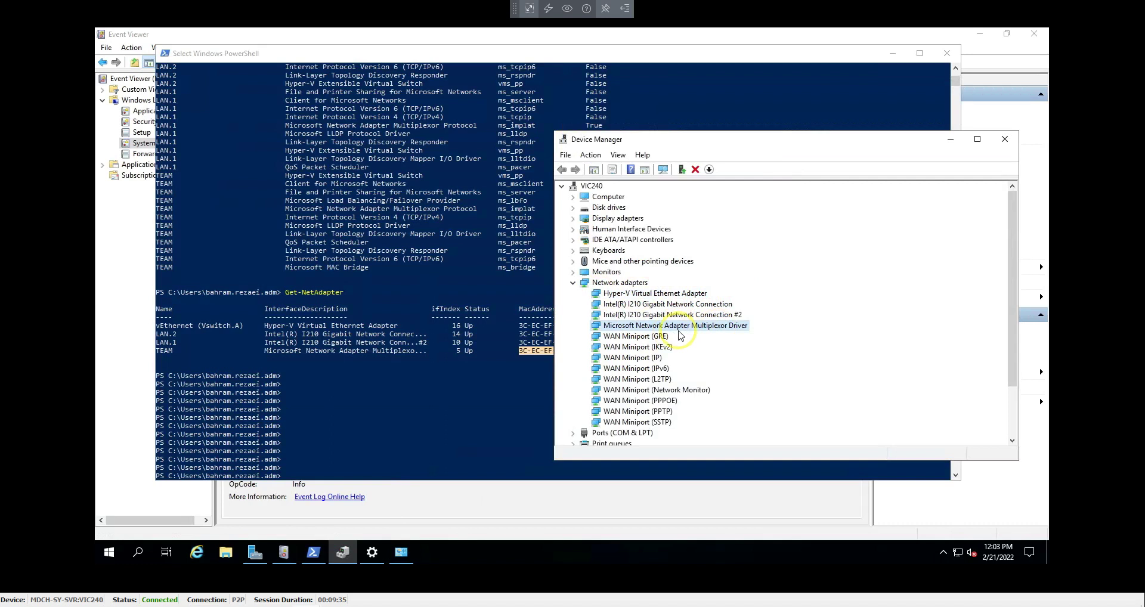
right_click(645, 295)
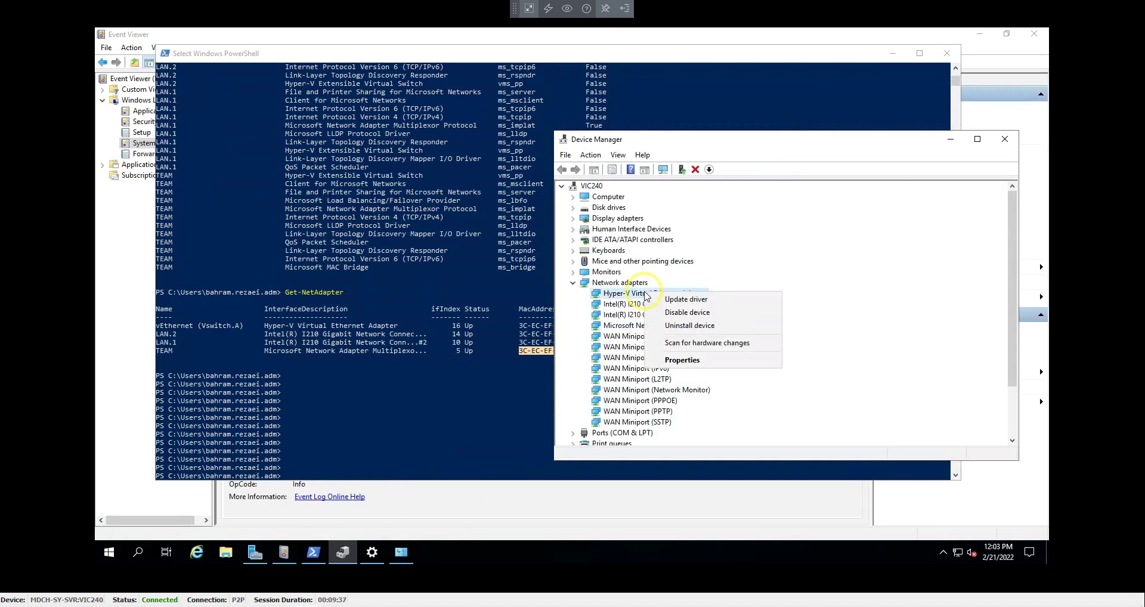
Check the Hyper-V Virtual Ethernet Adapter's Advanced Network Address, 3CECEF44CB01, and cancel without changes
left_click(692, 361)
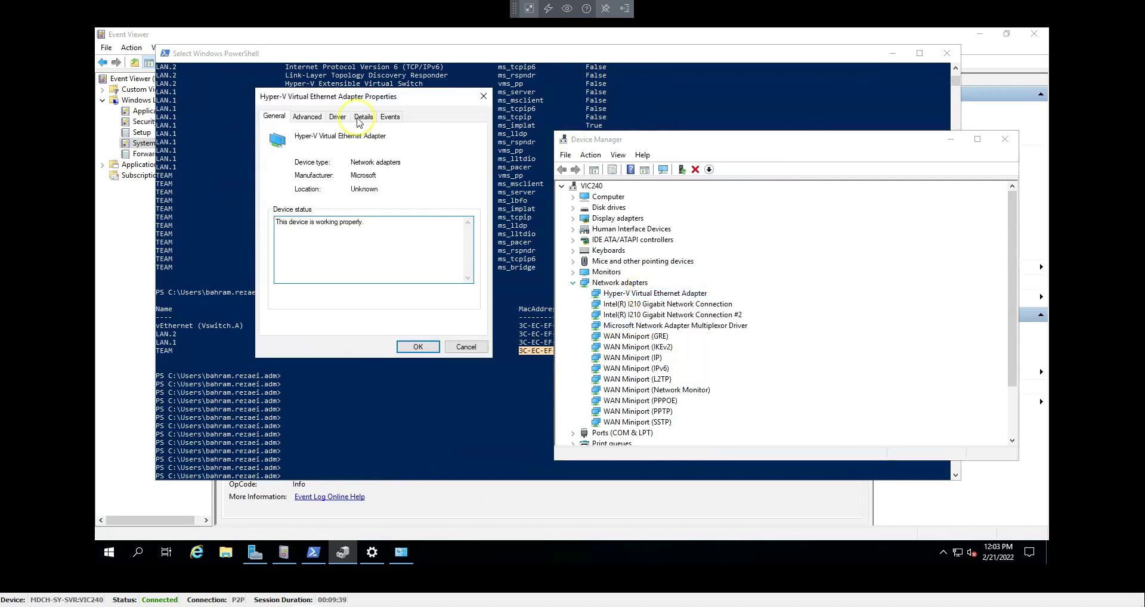
left_click_drag(347, 97, 399, 162)
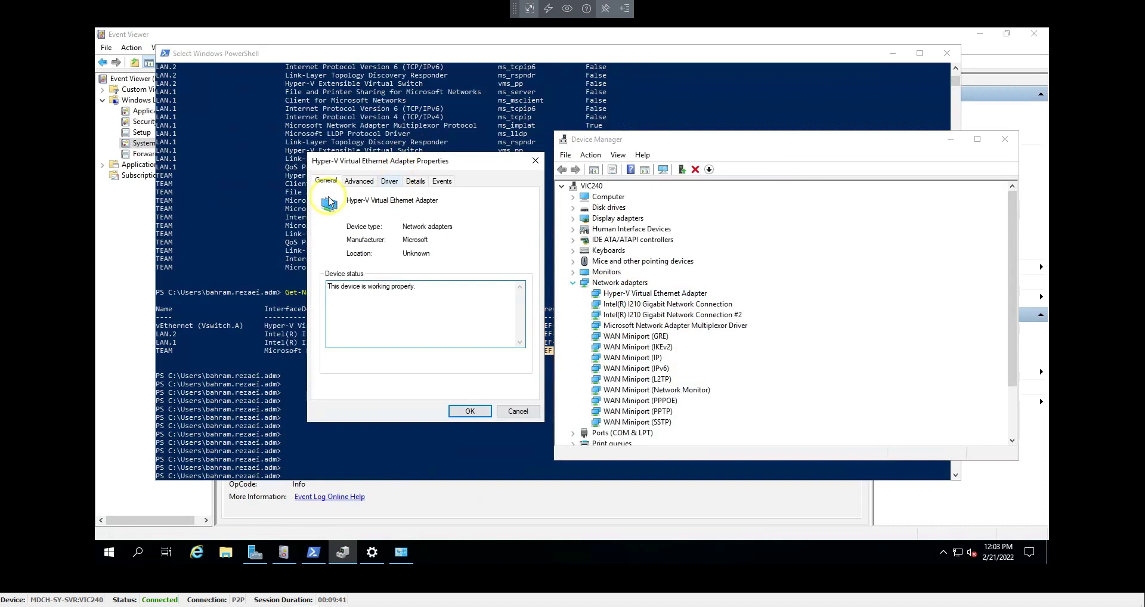
left_click(358, 183)
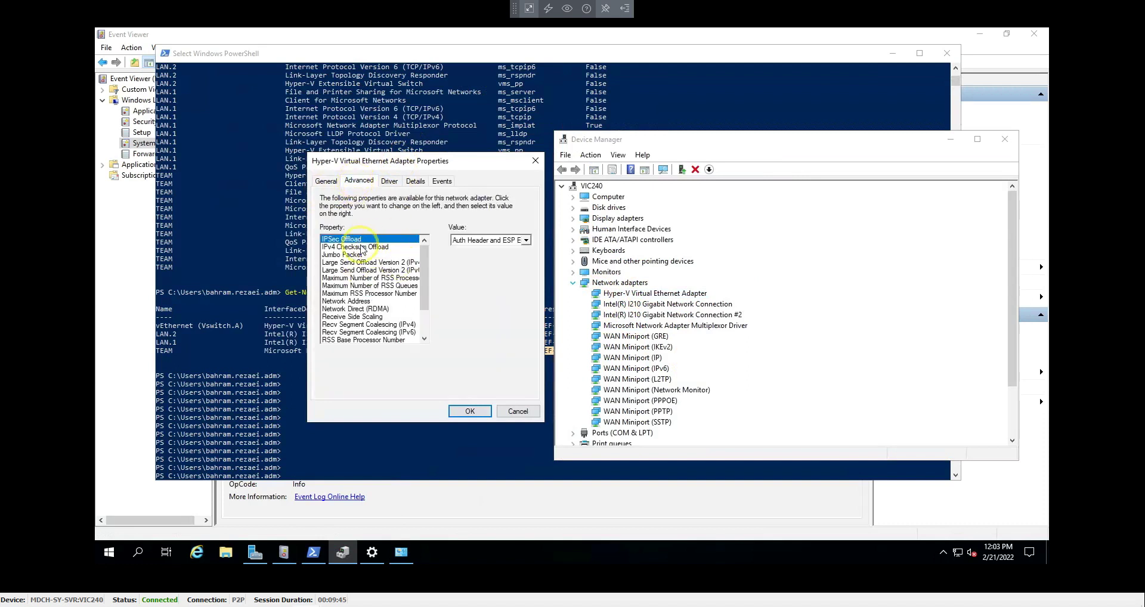
mouse_move(425, 271)
left_mouse_down()
mouse_move(425, 327)
mouse_move(421, 242)
mouse_move(425, 289)
left_mouse_up()
left_click(376, 262)
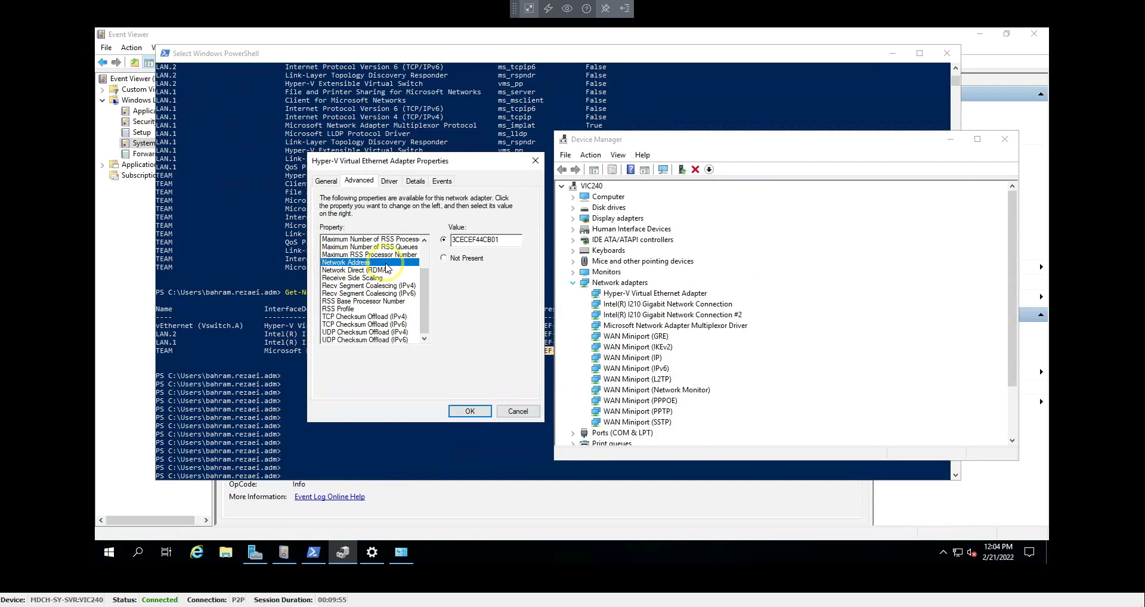
left_click_drag(507, 239, 445, 239)
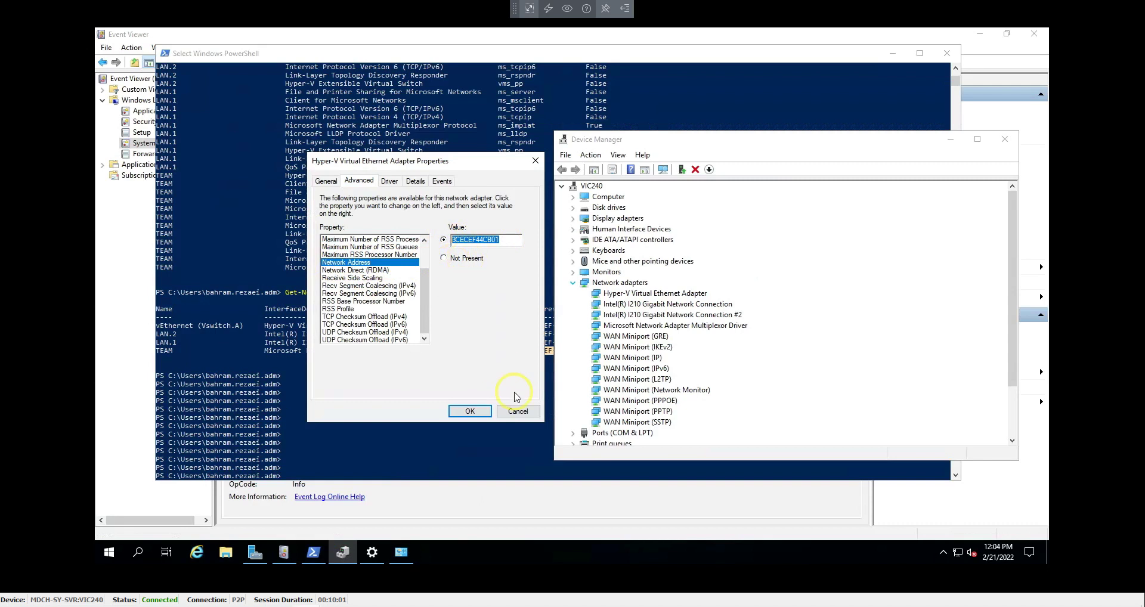
left_click(517, 411)
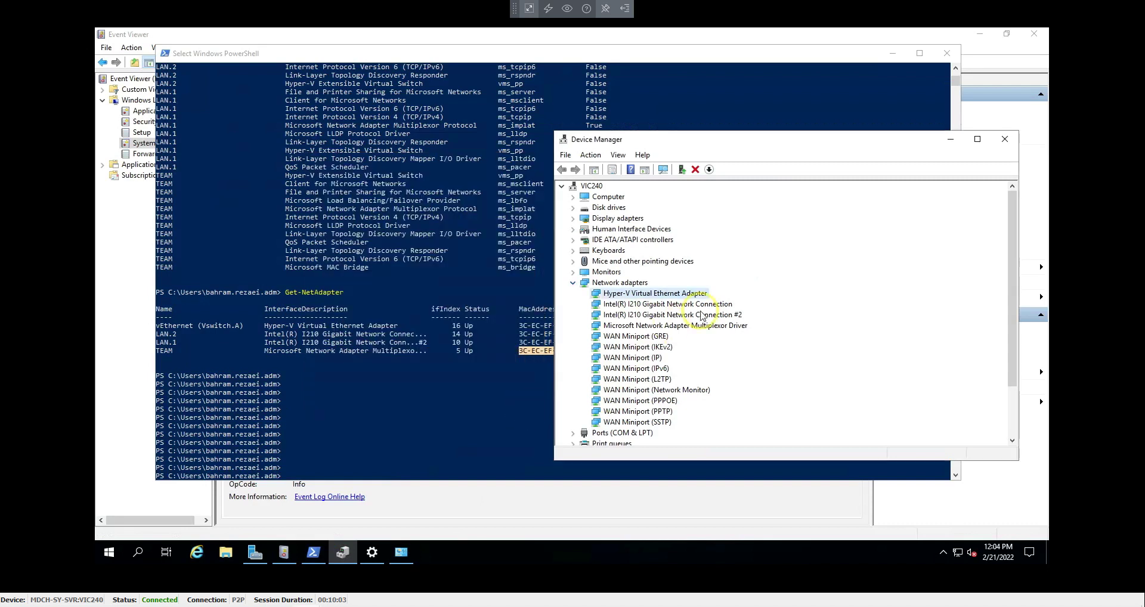
right_click(683, 303)
left_click(716, 375)
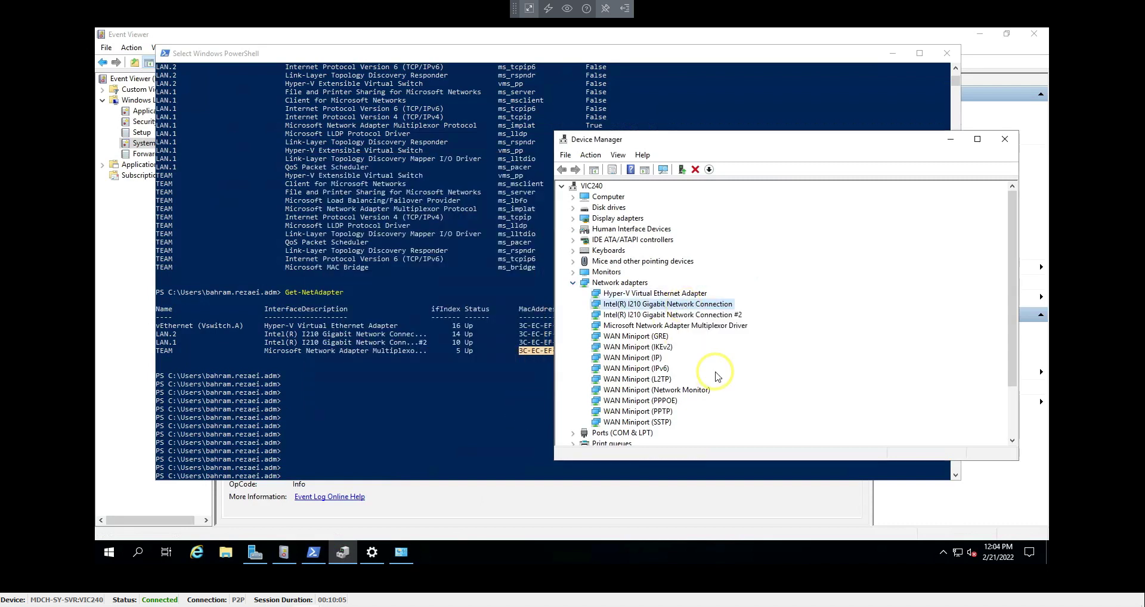
left_click(401, 192)
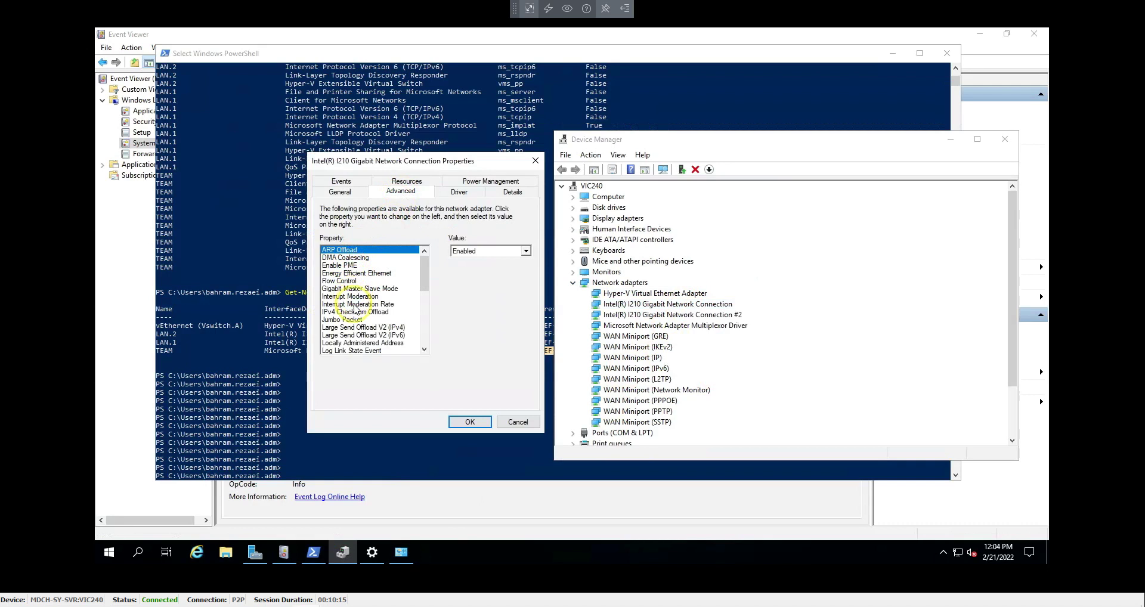
mouse_move(421, 272)
left_mouse_down()
mouse_move(426, 347)
mouse_move(424, 257)
left_mouse_up()
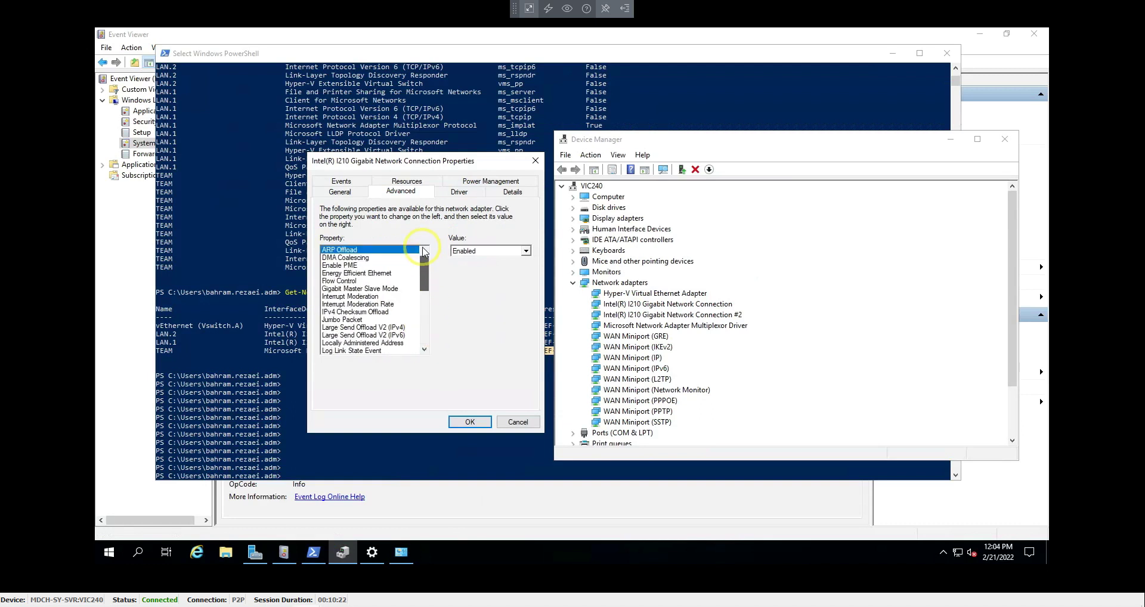
left_click(359, 265)
left_click(358, 258)
left_click(358, 273)
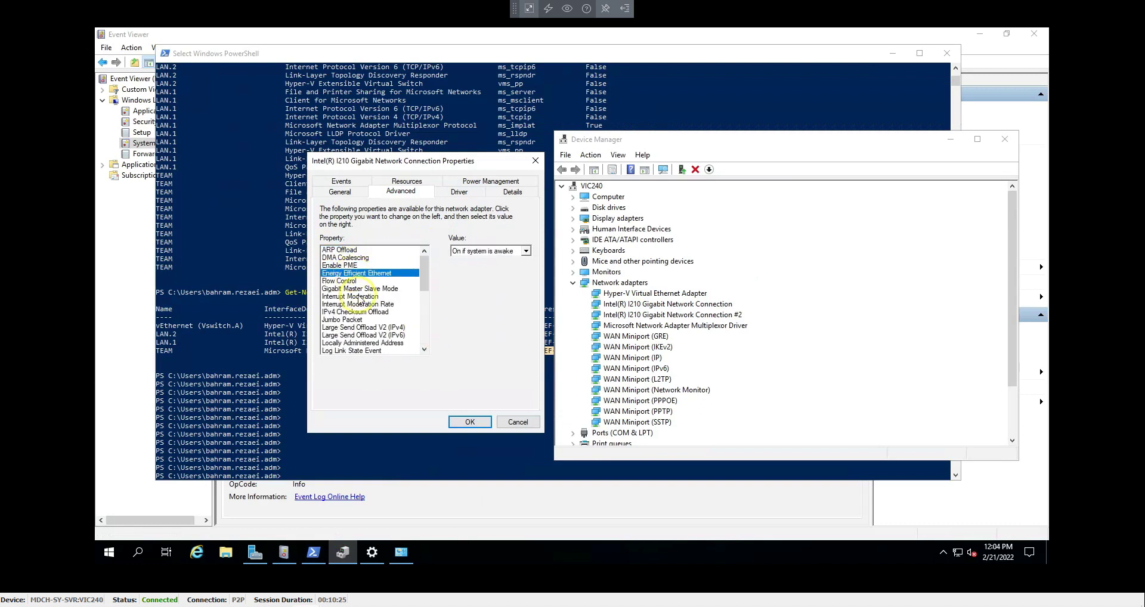
left_click(358, 288)
left_click(358, 296)
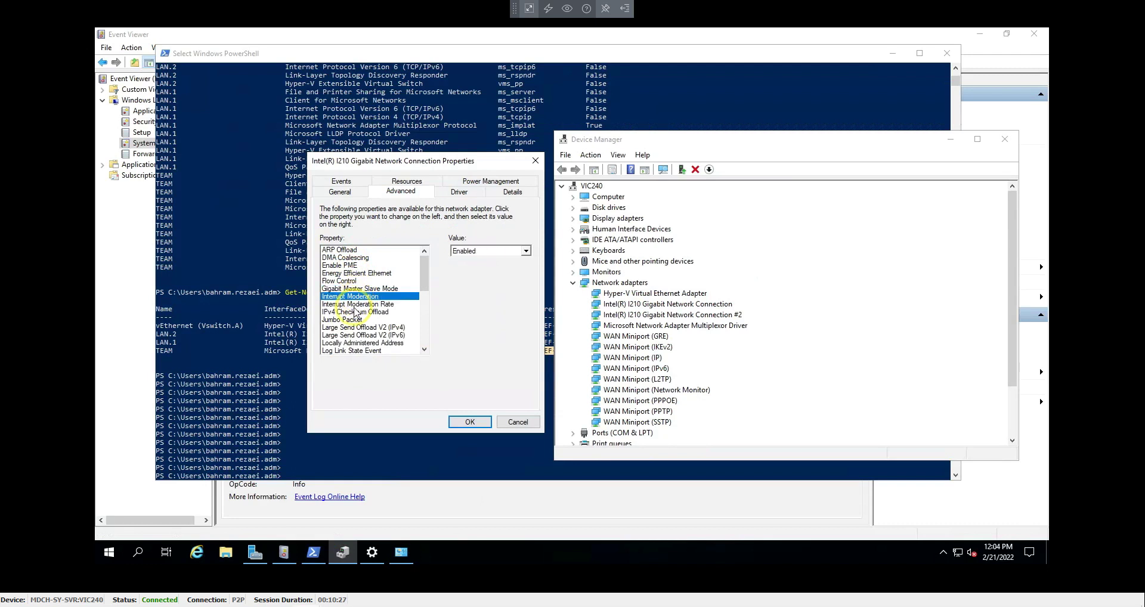
left_click(356, 304)
scroll(356, 325, "down", 2)
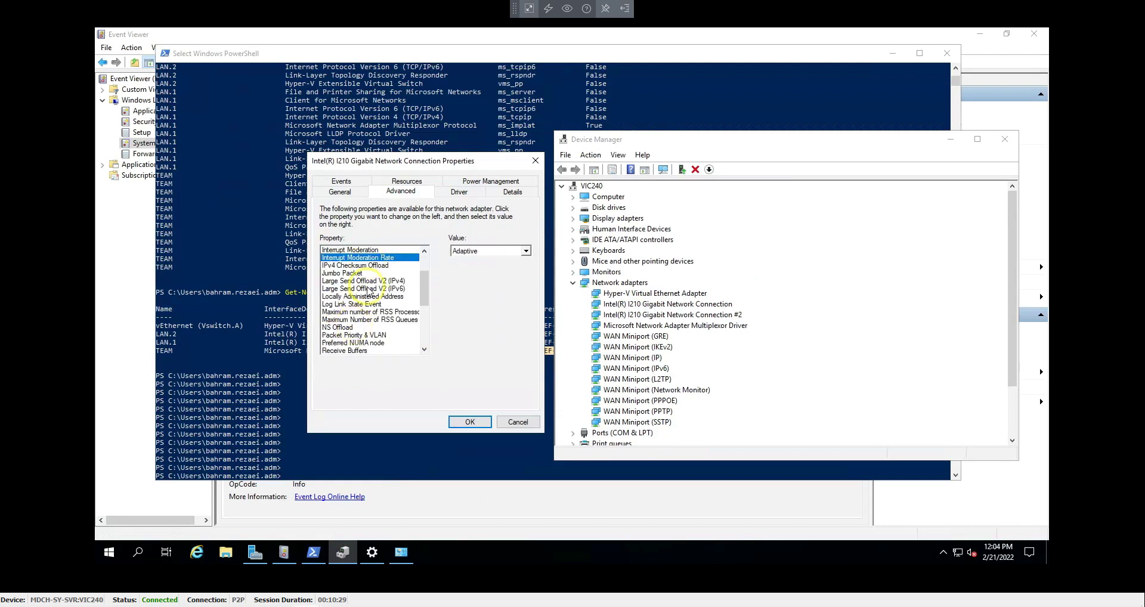
scroll(367, 338, "down", 2)
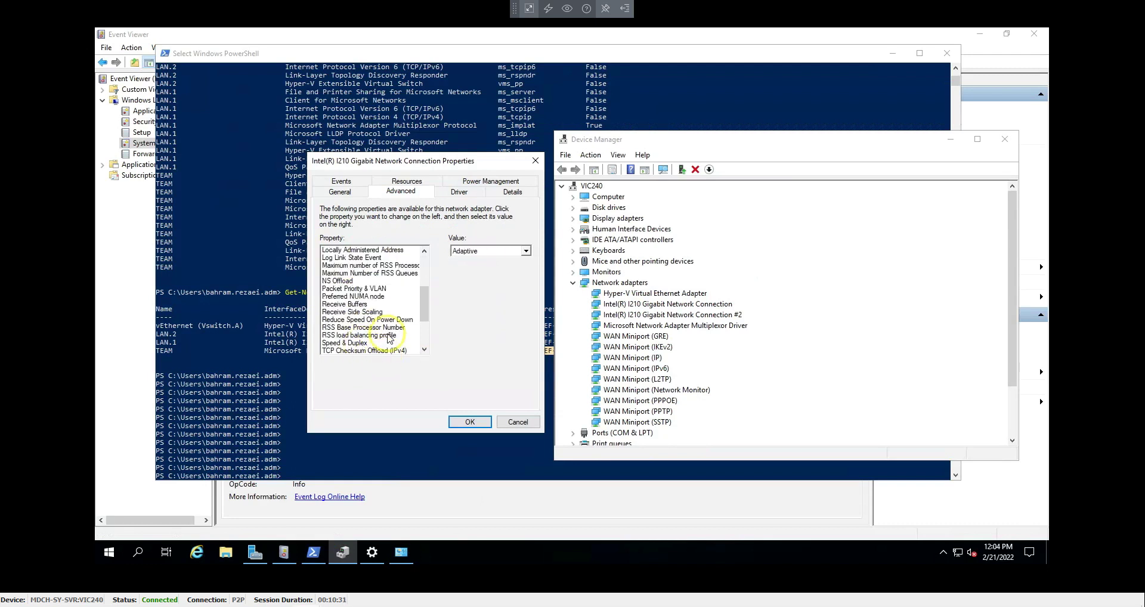
scroll(390, 334, "down", 3)
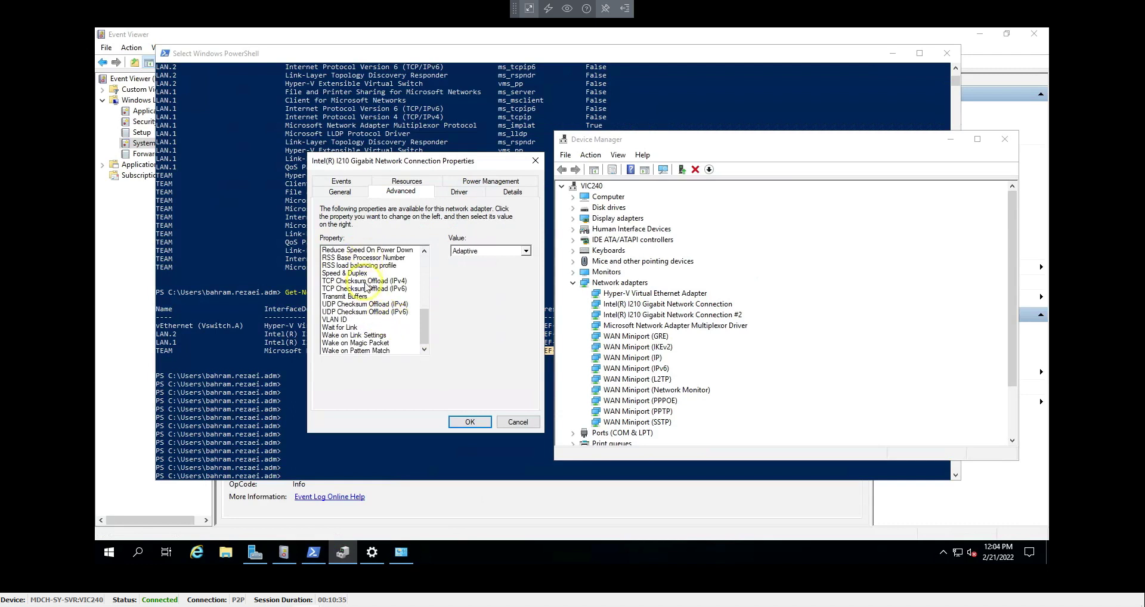
left_click(505, 422)
left_click(686, 326)
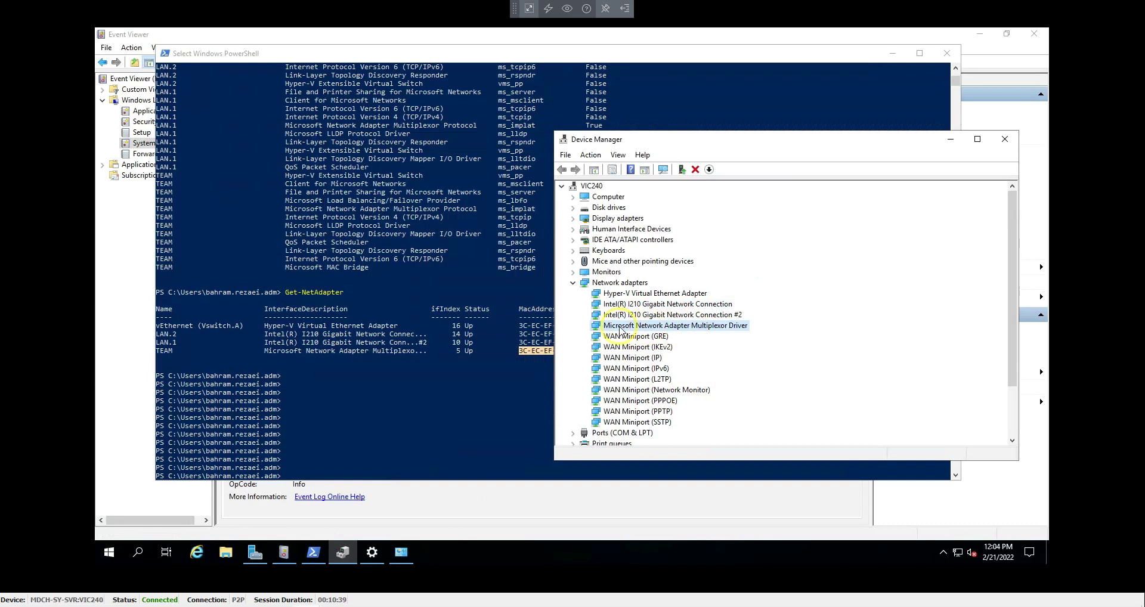
Check the Multiplexor Driver's Advanced MAC Address value, 3CECEF4C1B2B, then switch back to PowerShell
right_click(649, 327)
left_click(686, 397)
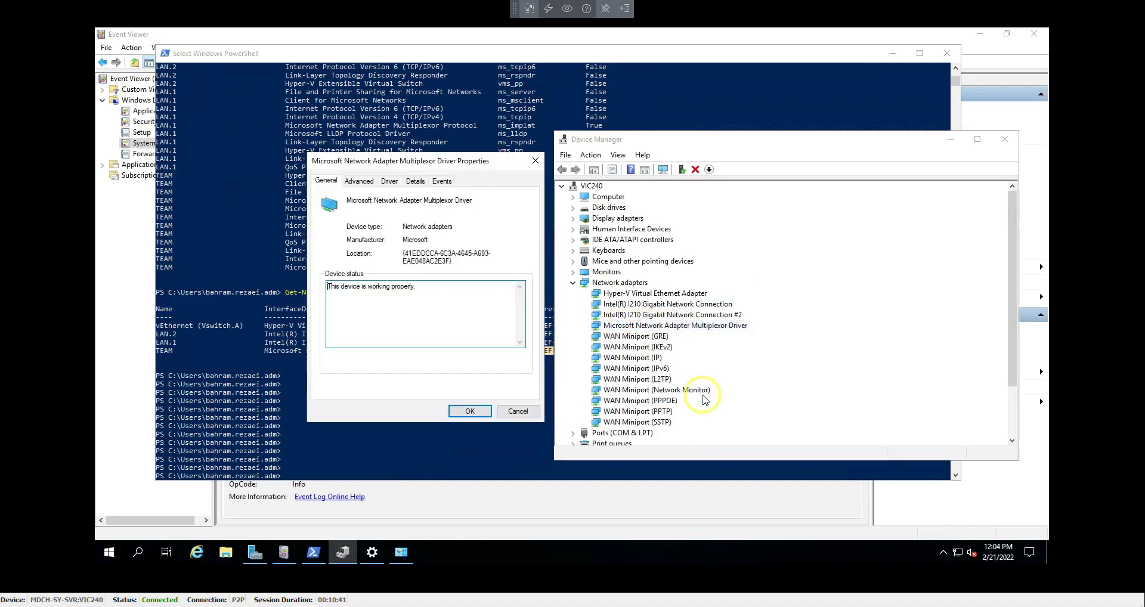
left_click(360, 181)
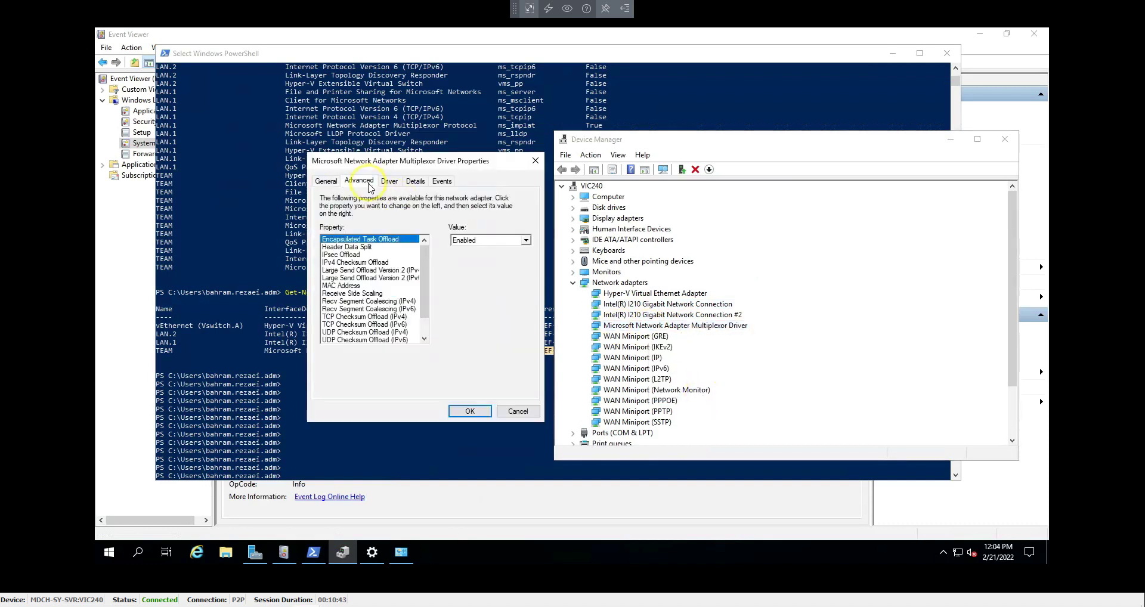
left_click(356, 286)
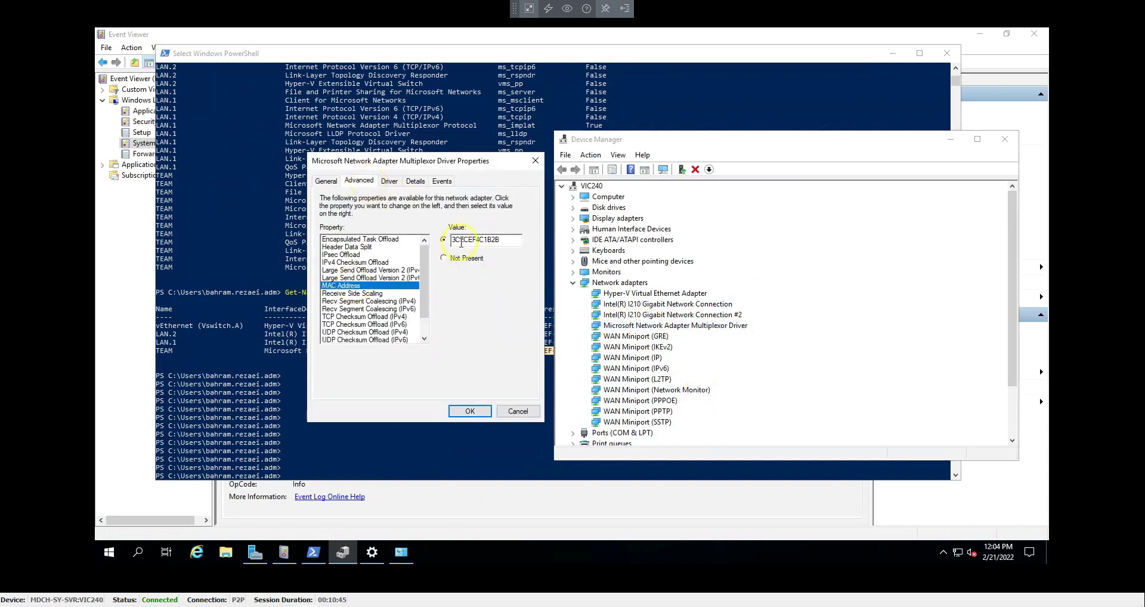
left_click_drag(521, 239, 443, 240)
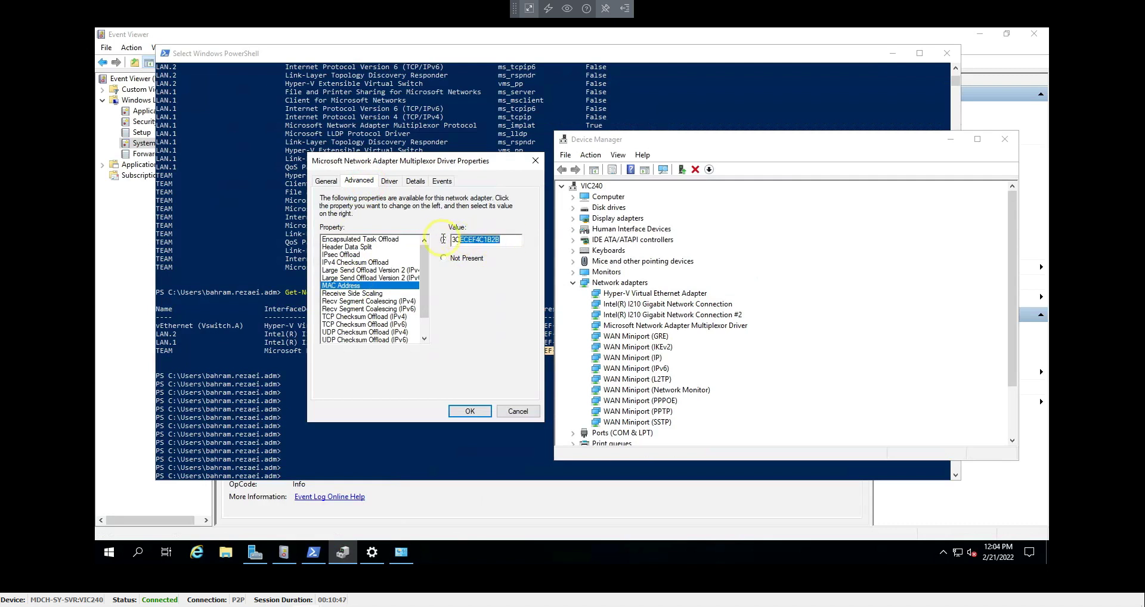
left_click(263, 298)
Rerun Get-NetAdapter, confirming vEthernet at 3C-EC-EF-44-CB-01 and TEAM at 3C-EC-EF-4C-1B-2B, all unique
scroll(955, 131, "down", 3)
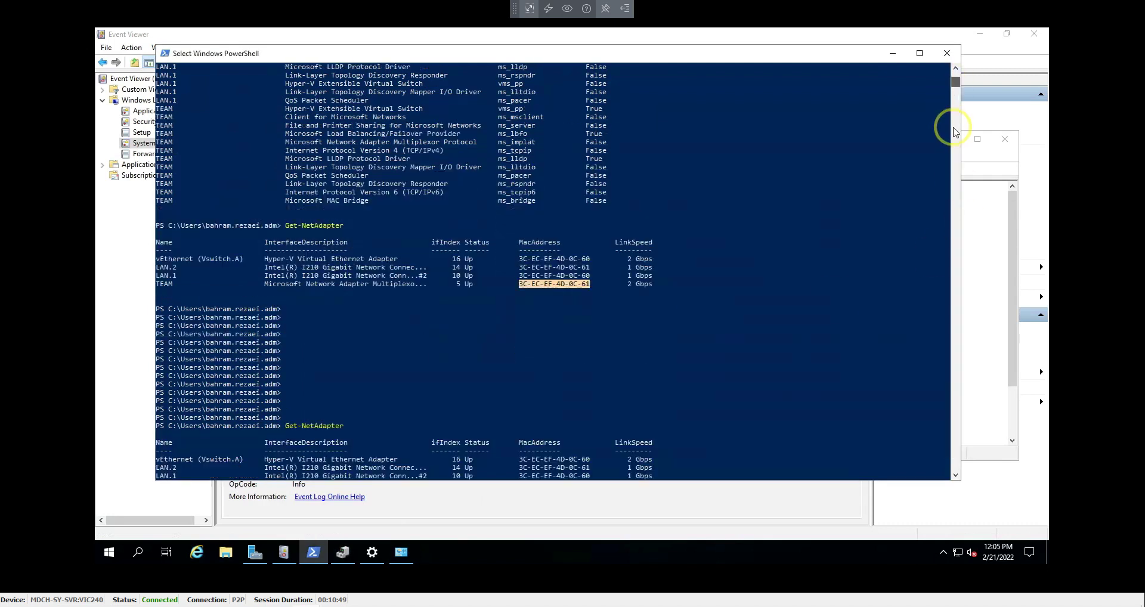
left_click_drag(954, 127, 934, 316)
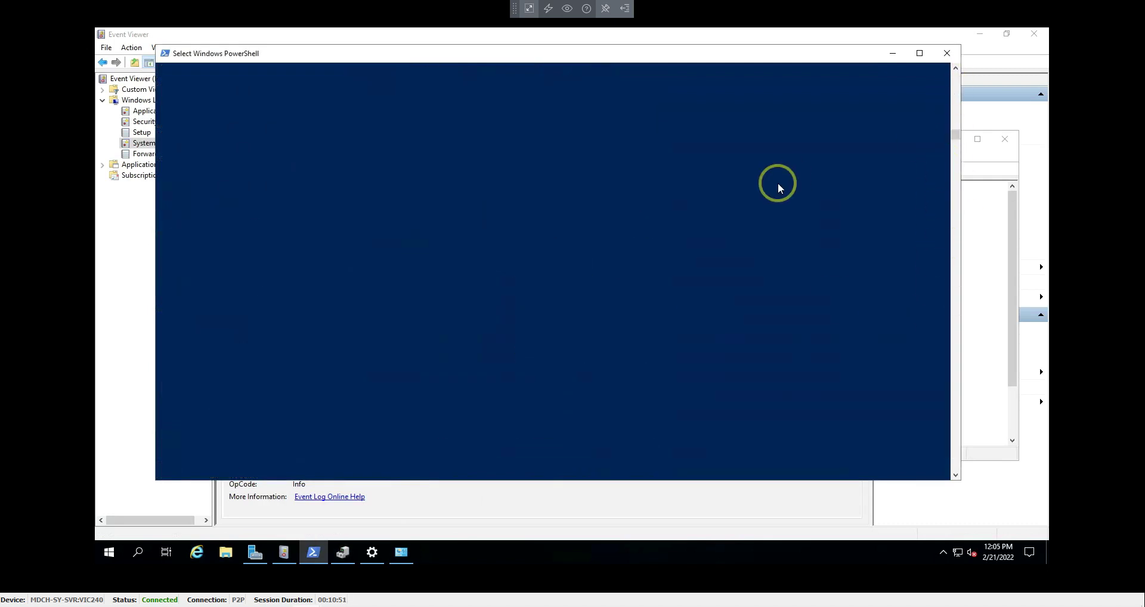
key("Return")
key("Return")
key("Return")
key("Return")
key("Return")
key("Return")
key("Return")
key("Return")
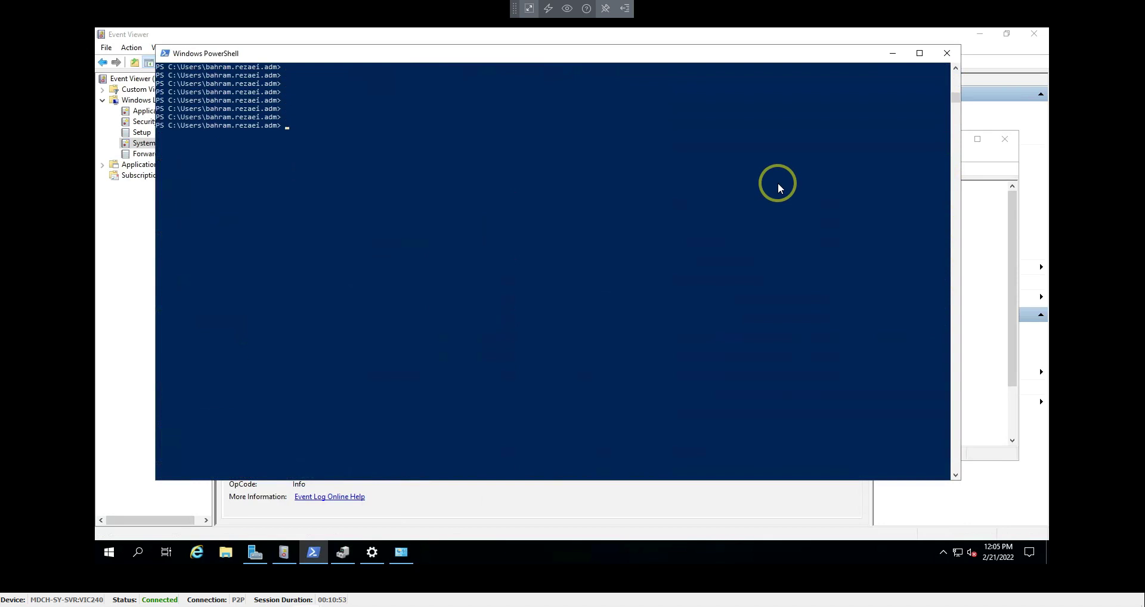
type("Get-NetAdapter")
key("Return")
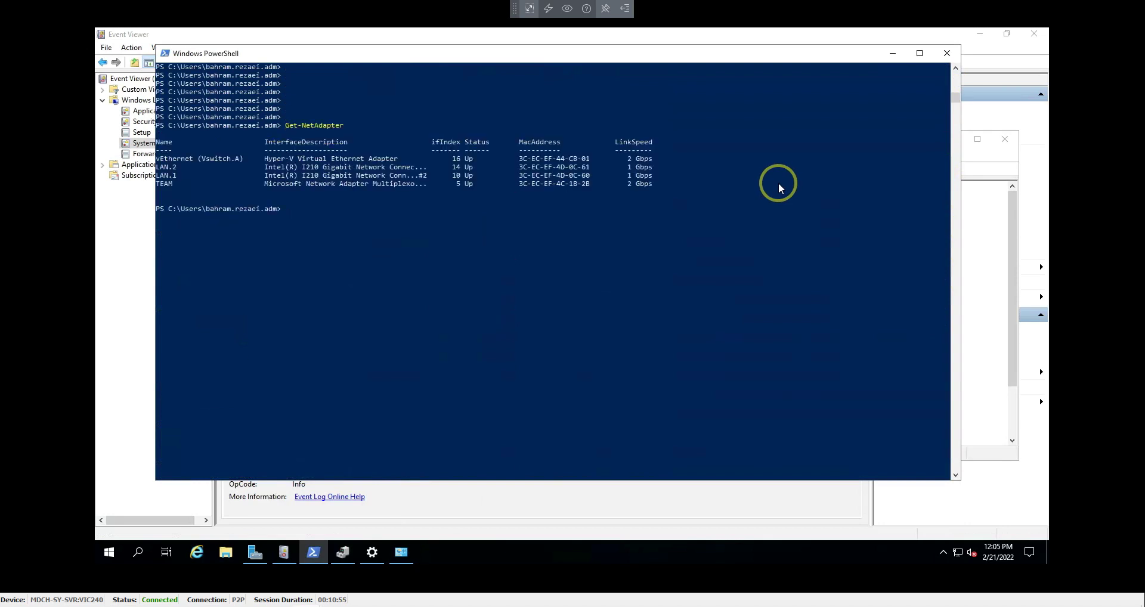
left_click_drag(656, 52, 552, 97)
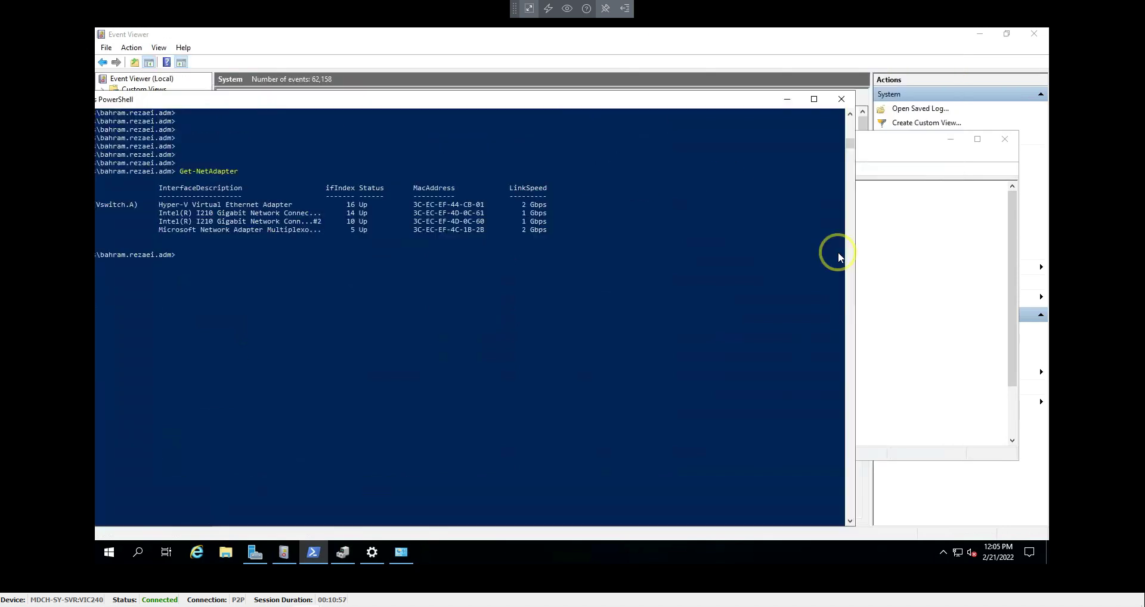
left_click_drag(741, 102, 760, 331)
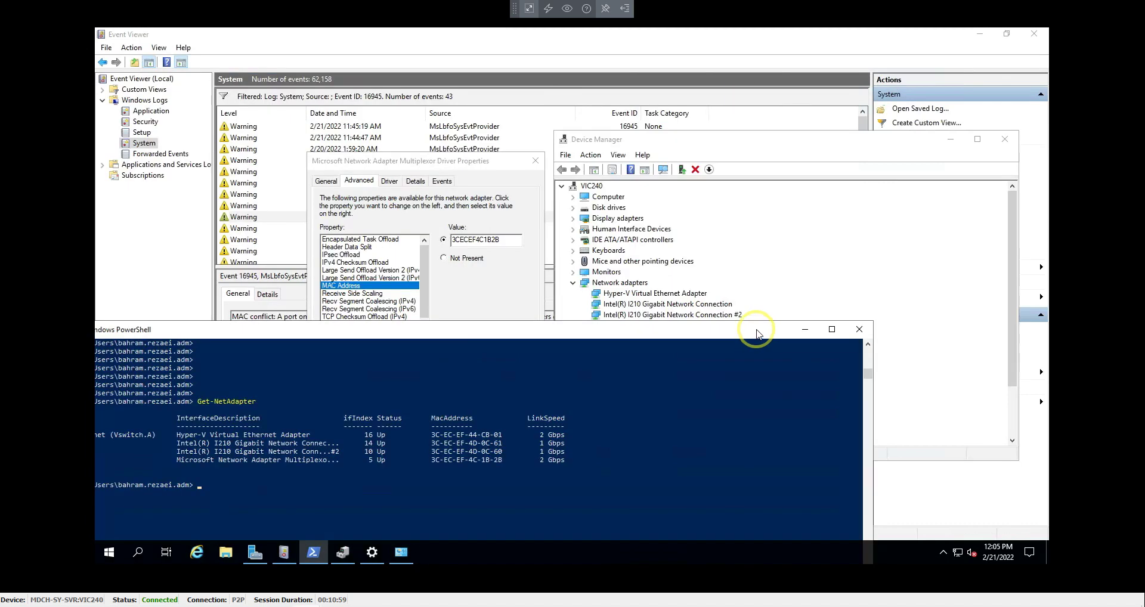
Compare the Multiplexor's MAC Address value with TEAM's 3C-EC-EF-4C-1B-2B in the PowerShell output
left_click(472, 272)
left_click(505, 239)
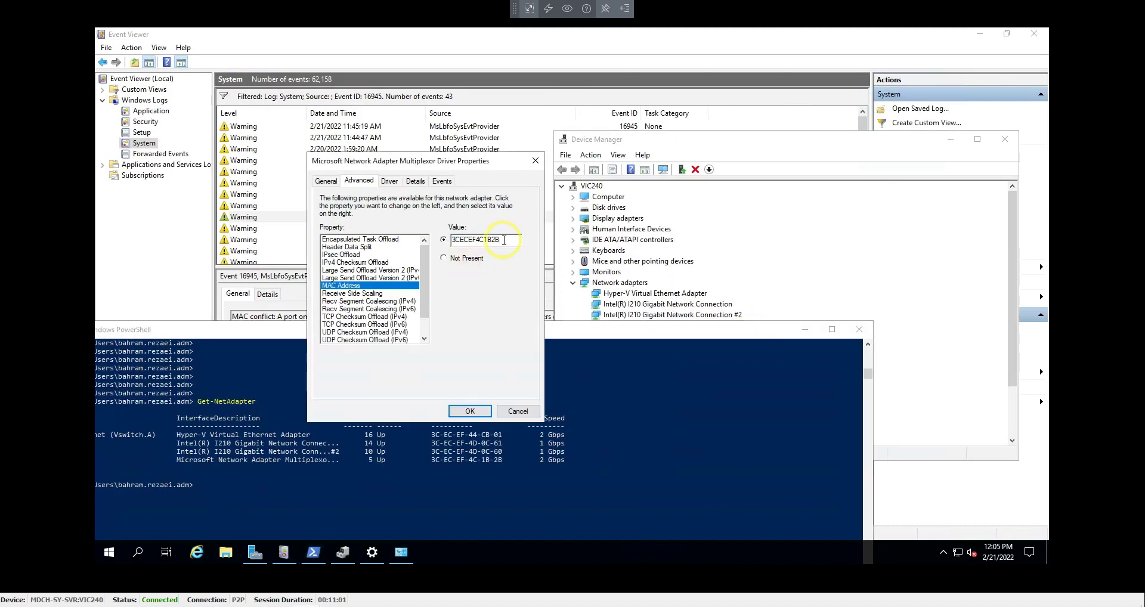
left_click_drag(504, 240, 445, 238)
left_click(537, 457)
left_click_drag(502, 460, 172, 464)
Review the adapter table rows, then minimize PowerShell and Device Manager
left_click_drag(396, 327, 503, 199)
left_click(575, 415)
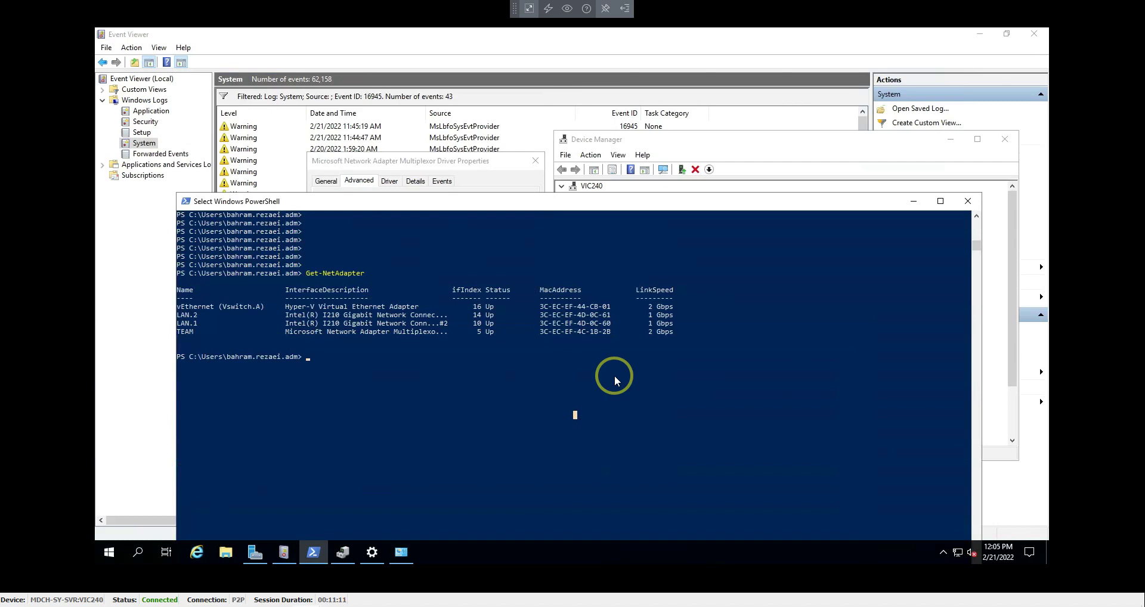
left_click_drag(621, 331, 525, 294)
left_click(584, 340)
left_click(913, 201)
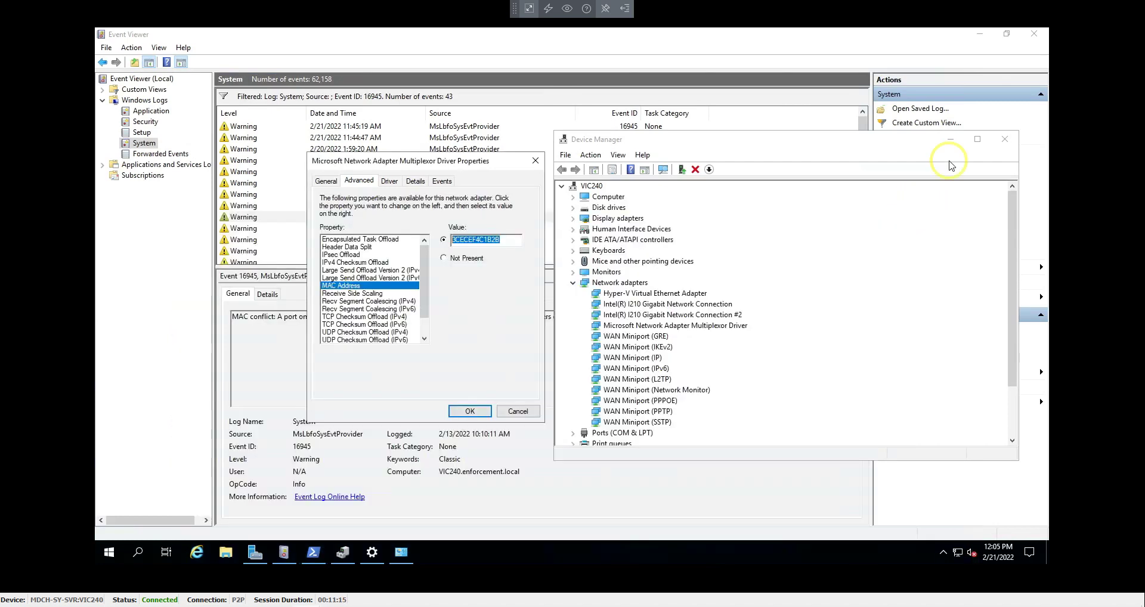
left_click(951, 139)
Hide the Multiplexor properties dialog so only Event Viewer's Event ID 16945 warning remains
left_click(284, 552)
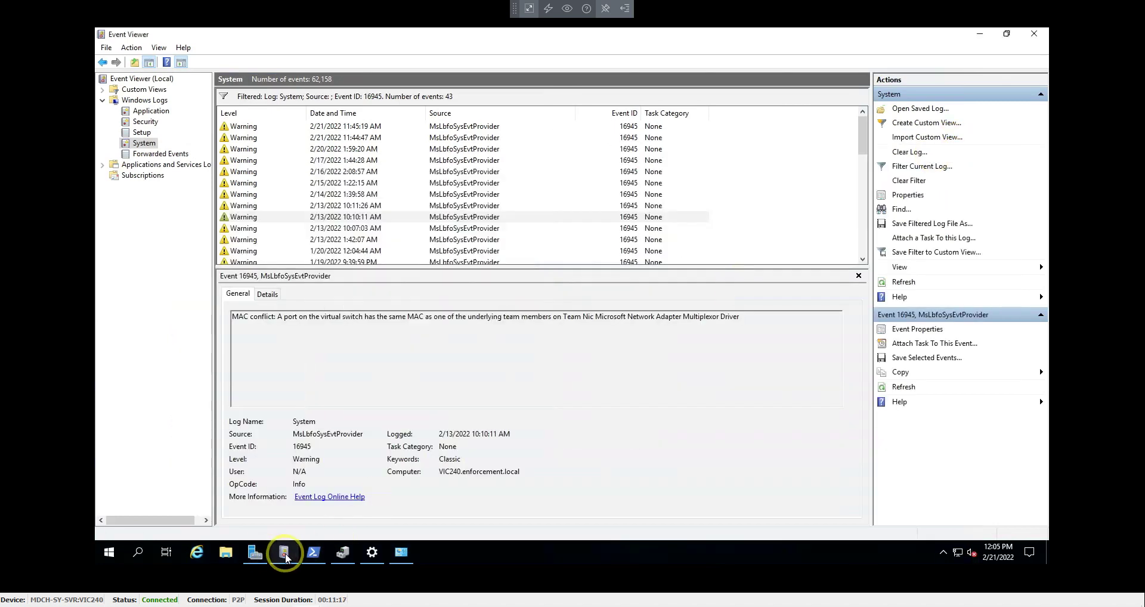